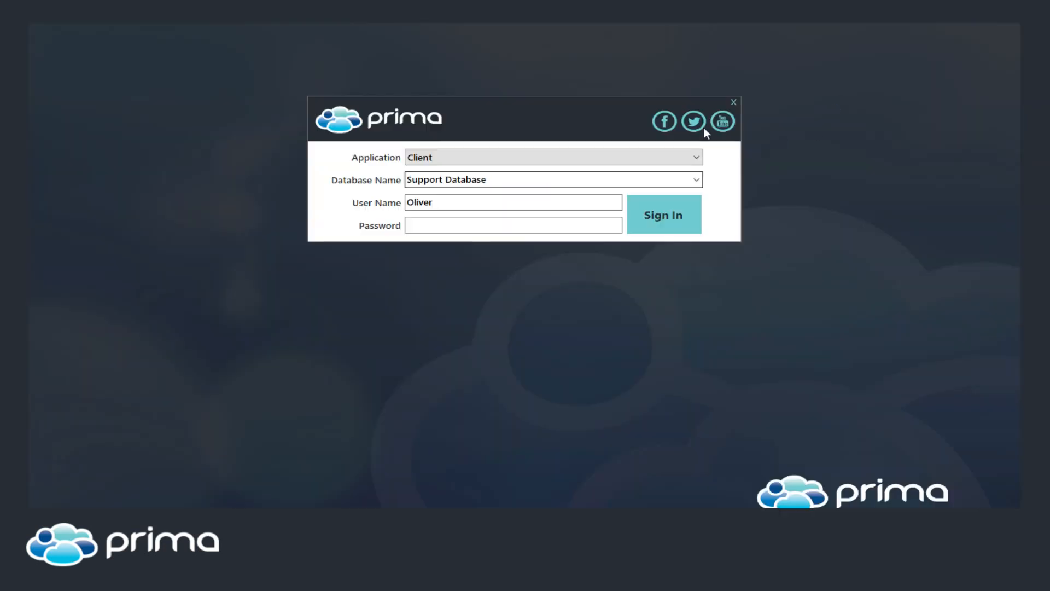
click(623, 150)
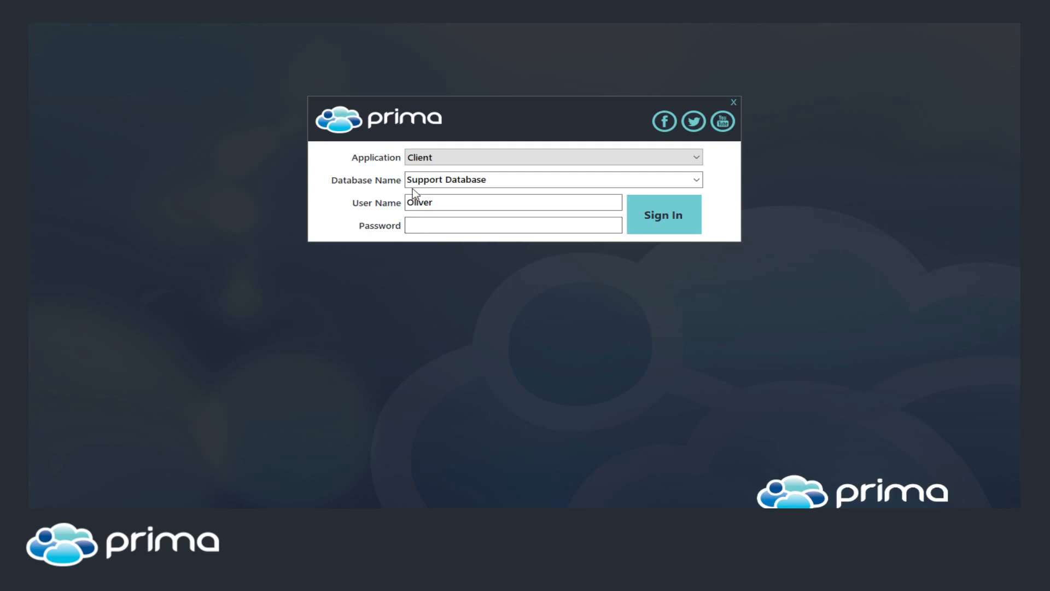
click(696, 157)
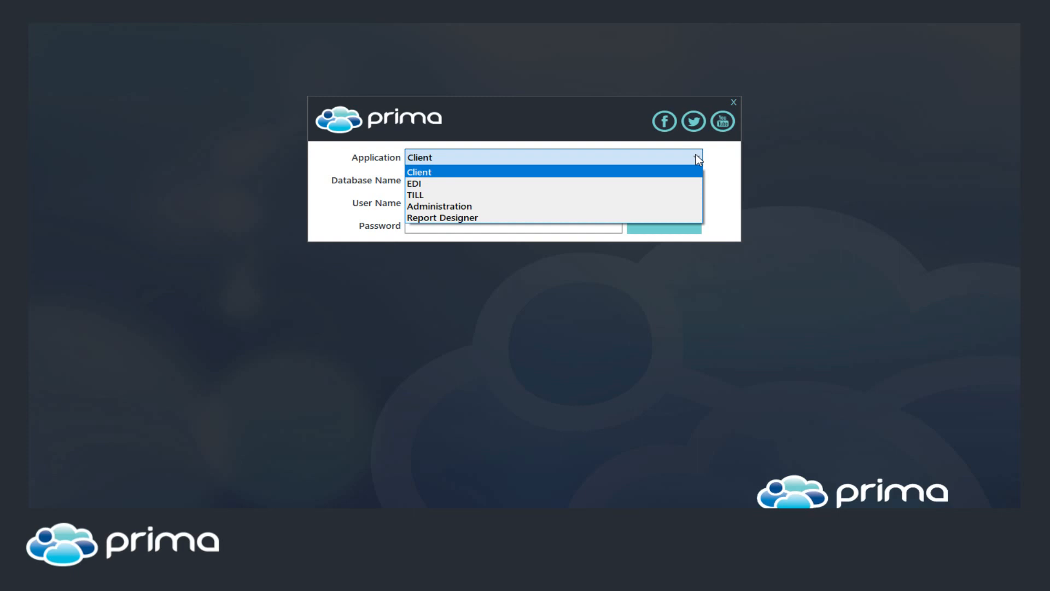
click(696, 156)
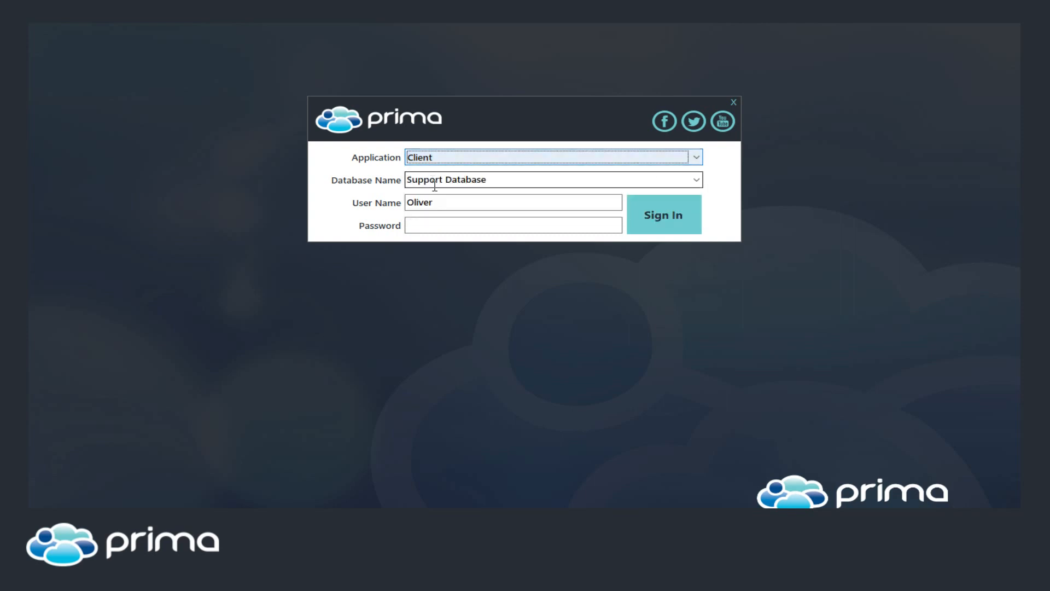
click(513, 225)
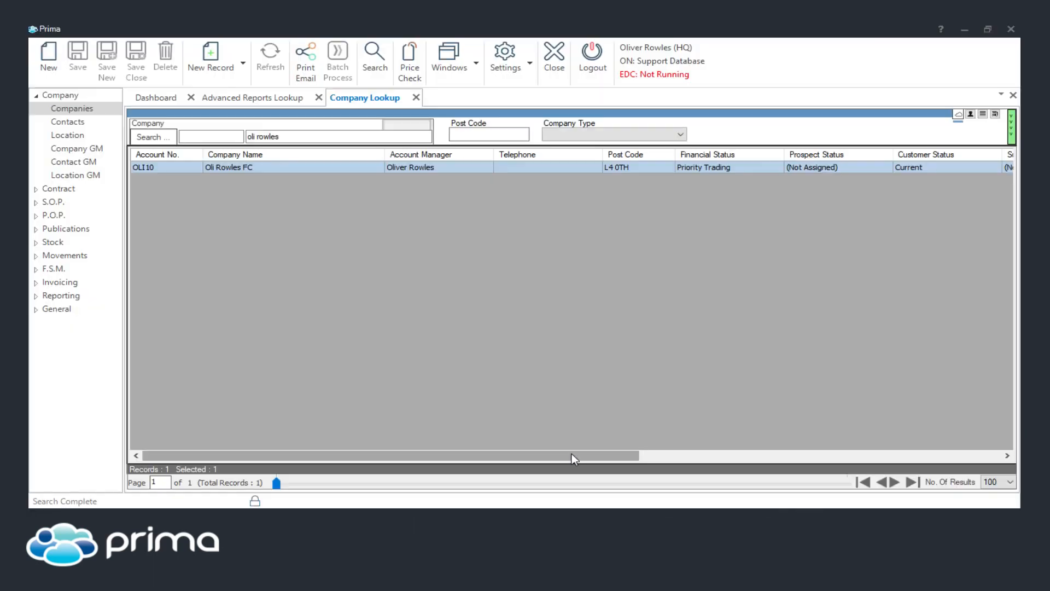
Close the Company Lookup and Advanced Reports Lookup tabs and expand the S.O.P. section
middle_click(368, 100)
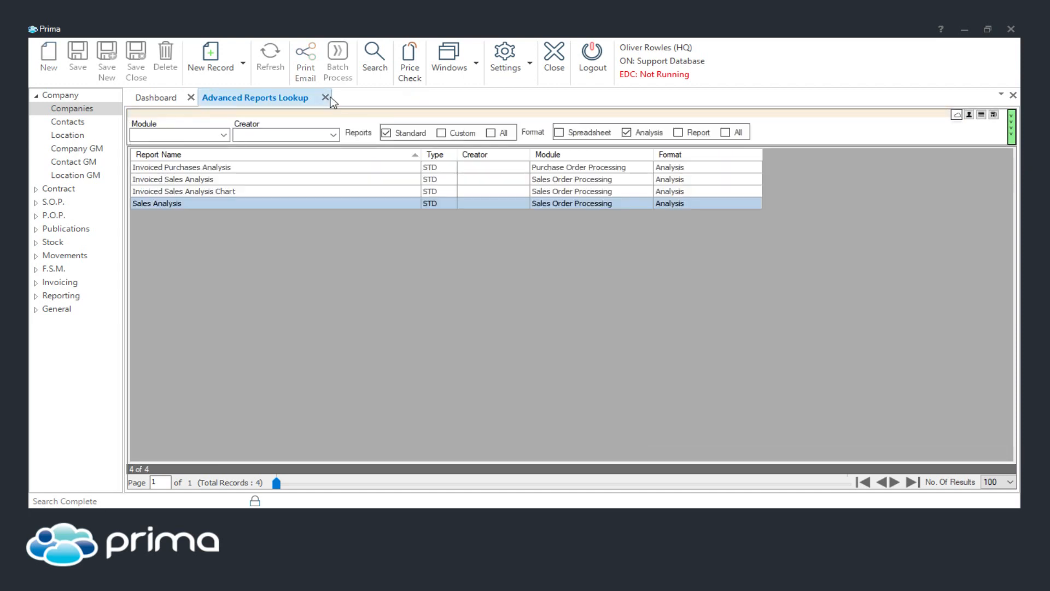
click(325, 98)
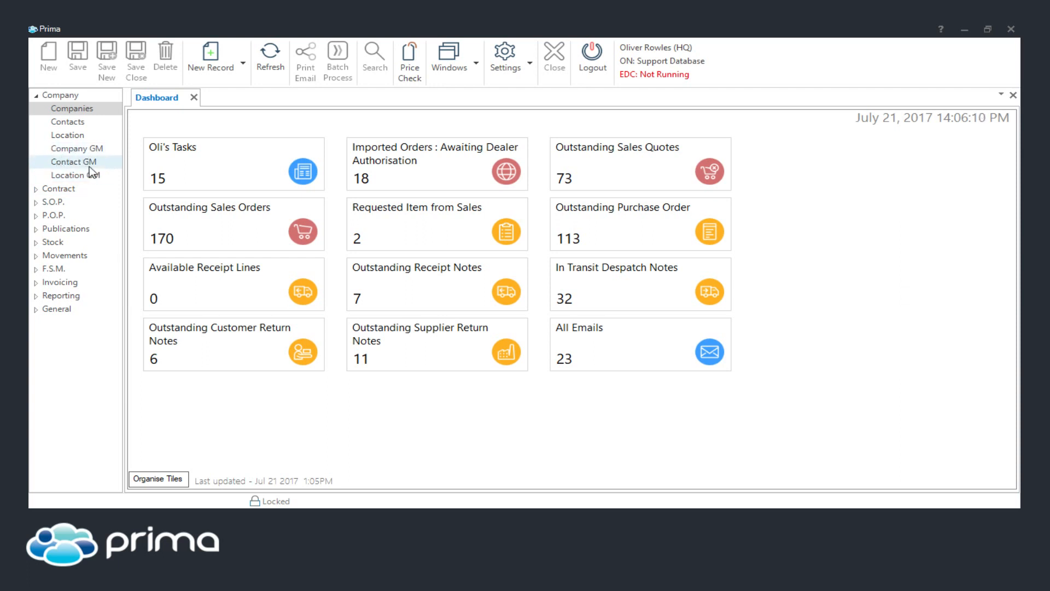
click(36, 202)
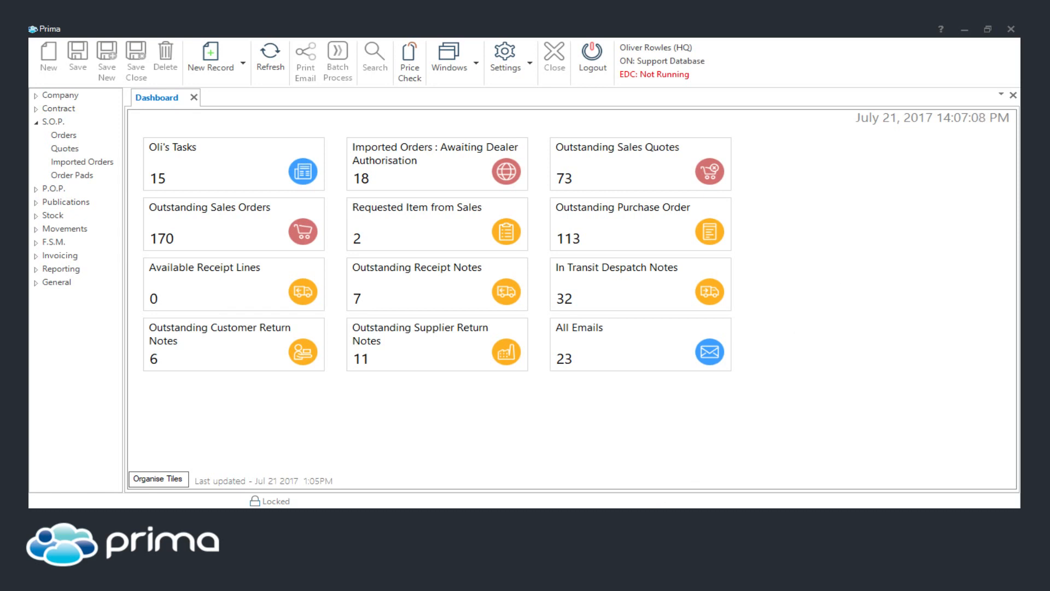
Launch the Administration application from the sign-in dialog and maximize its Database Administration window
click(661, 517)
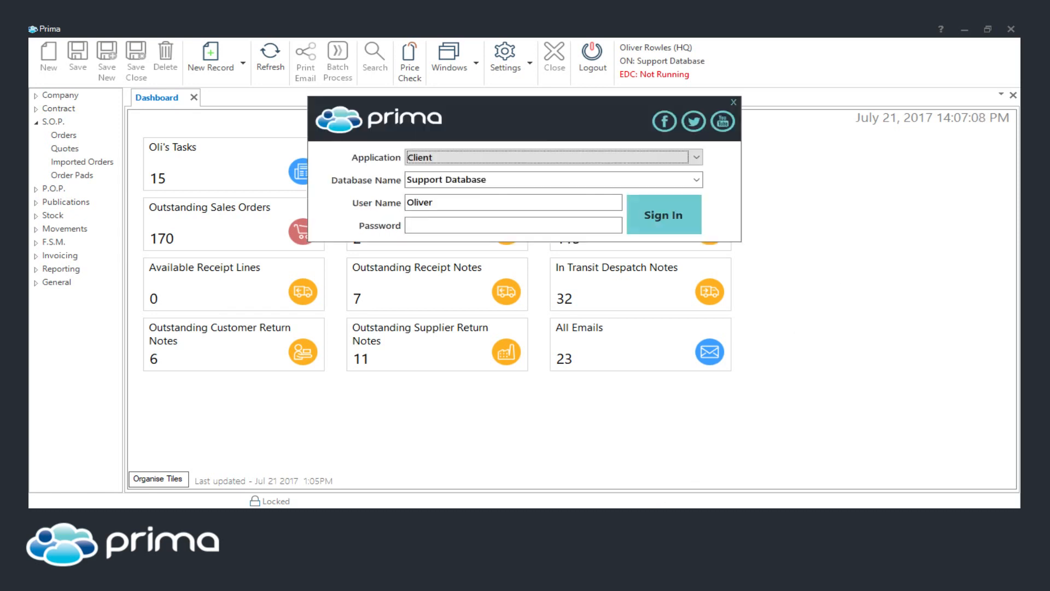
click(528, 158)
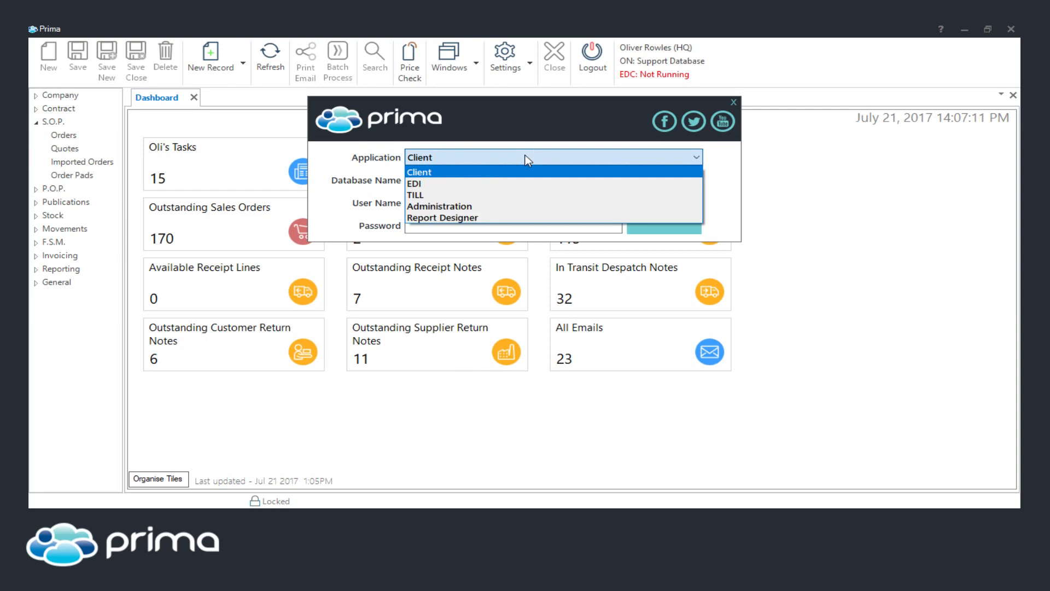
click(473, 172)
mouse_move(657, 514)
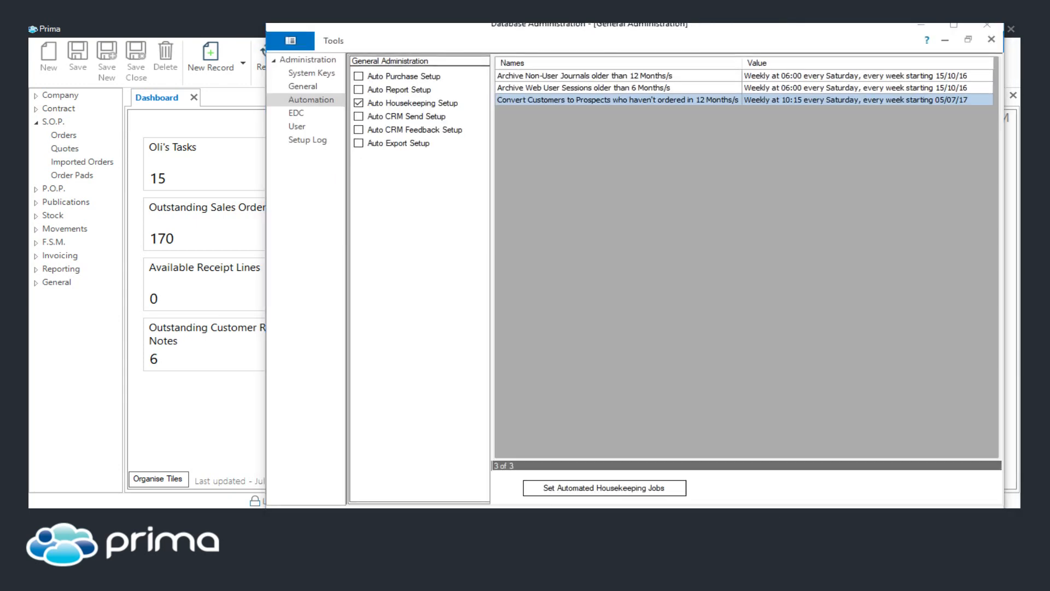
double_click(596, 28)
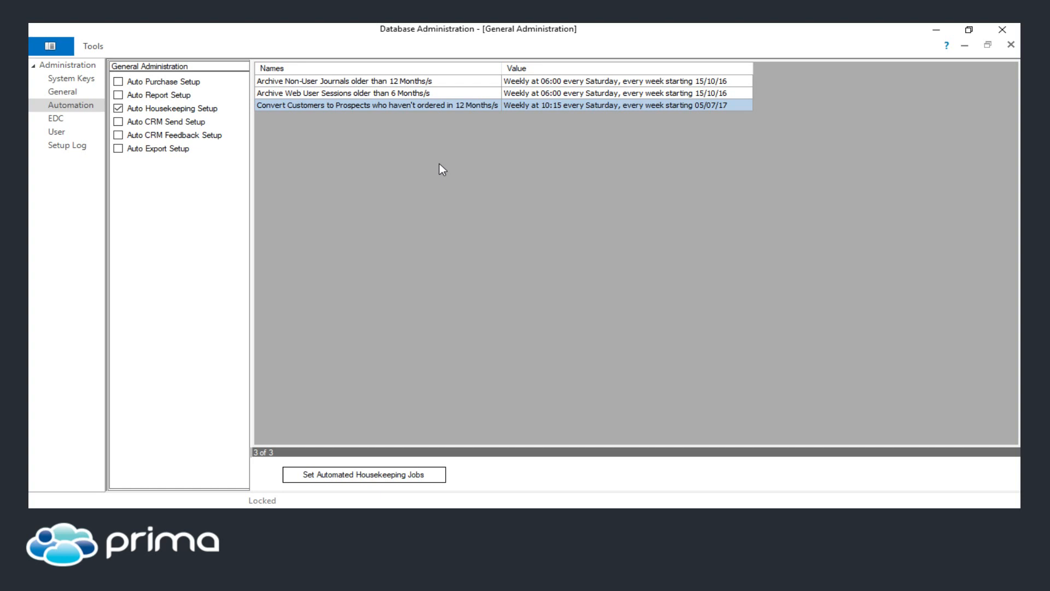
Review each automated housekeeping job listed under Automation
click(365, 94)
click(364, 82)
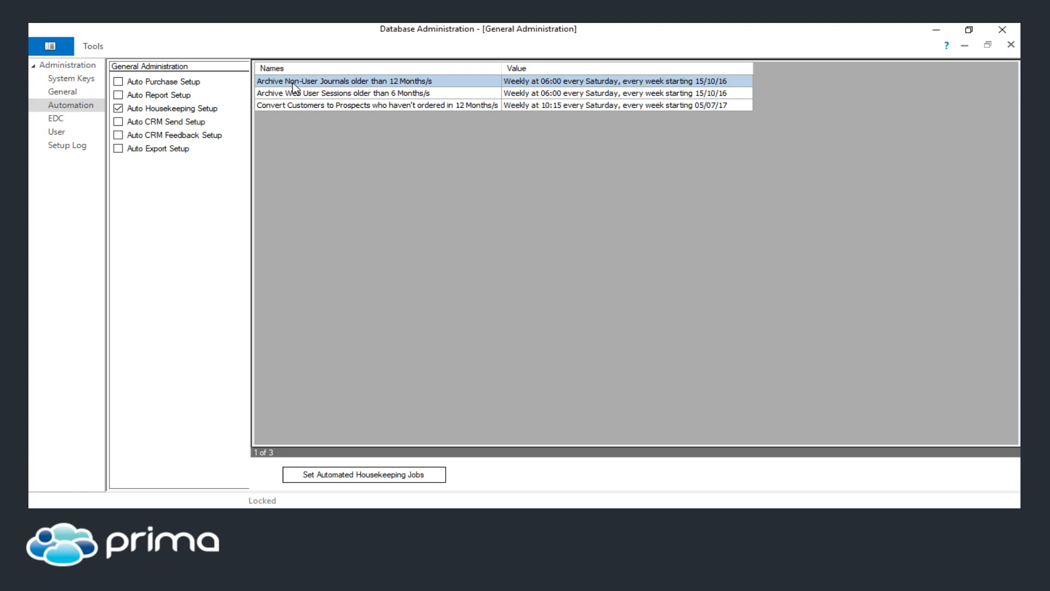
click(300, 94)
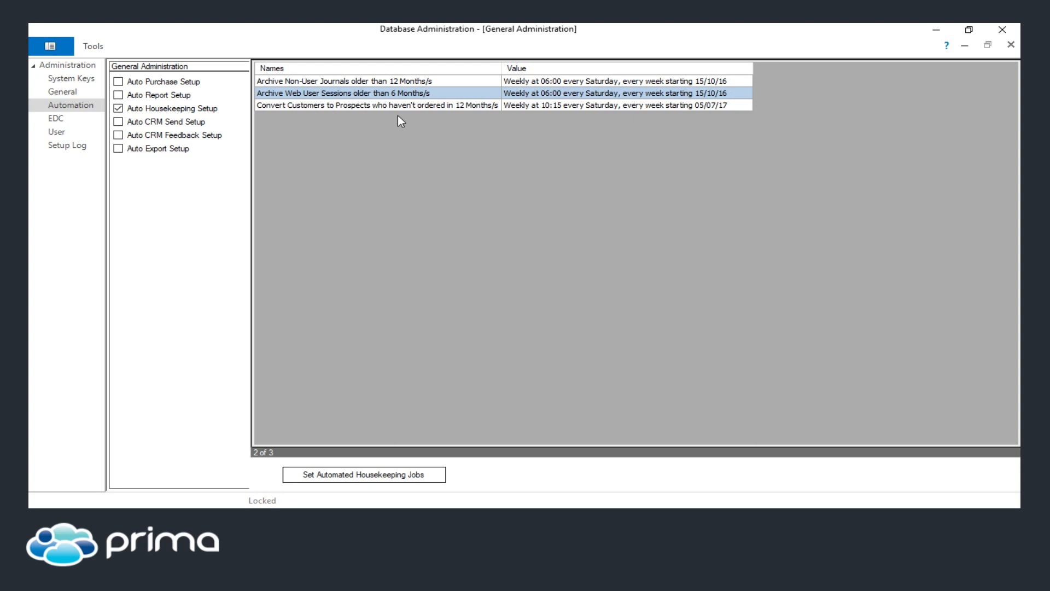
click(386, 106)
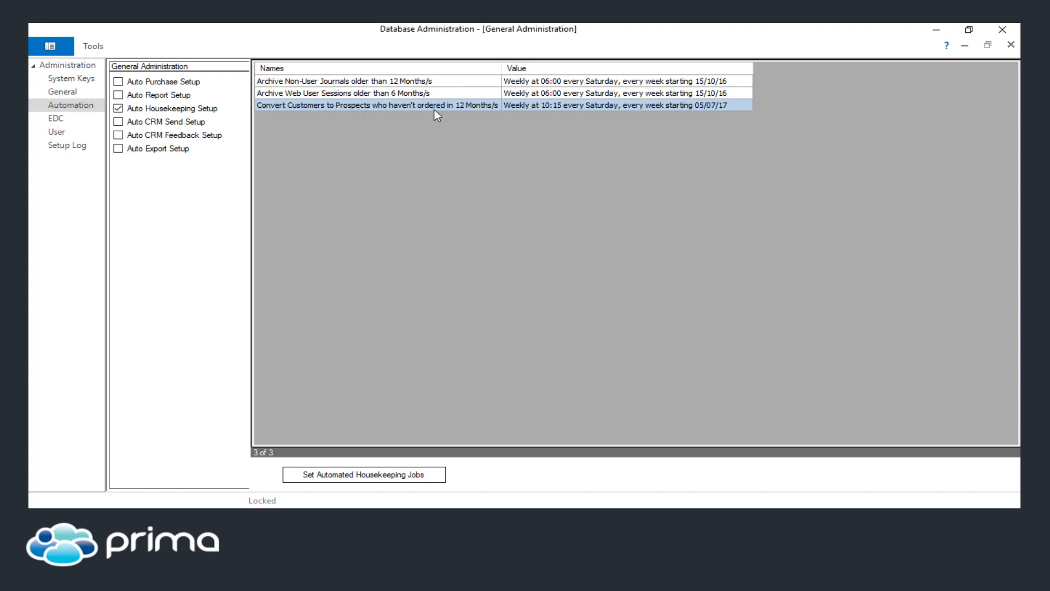
Open the housekeeping settings for converting customers to prospects and inspect its period and unit
double_click(474, 106)
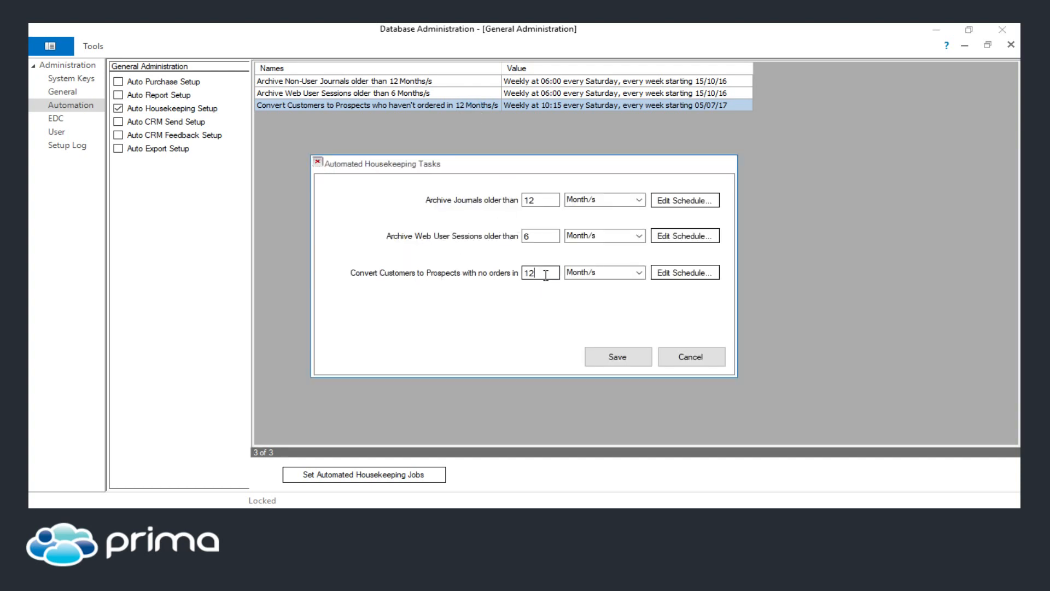
drag(546, 275, 481, 277)
click(541, 275)
click(639, 273)
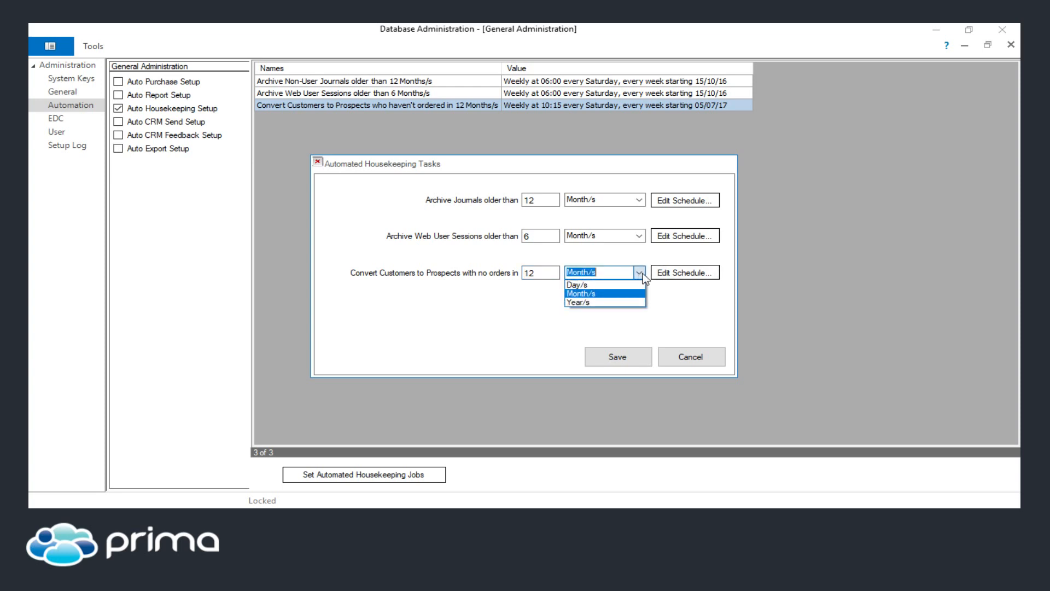
click(643, 276)
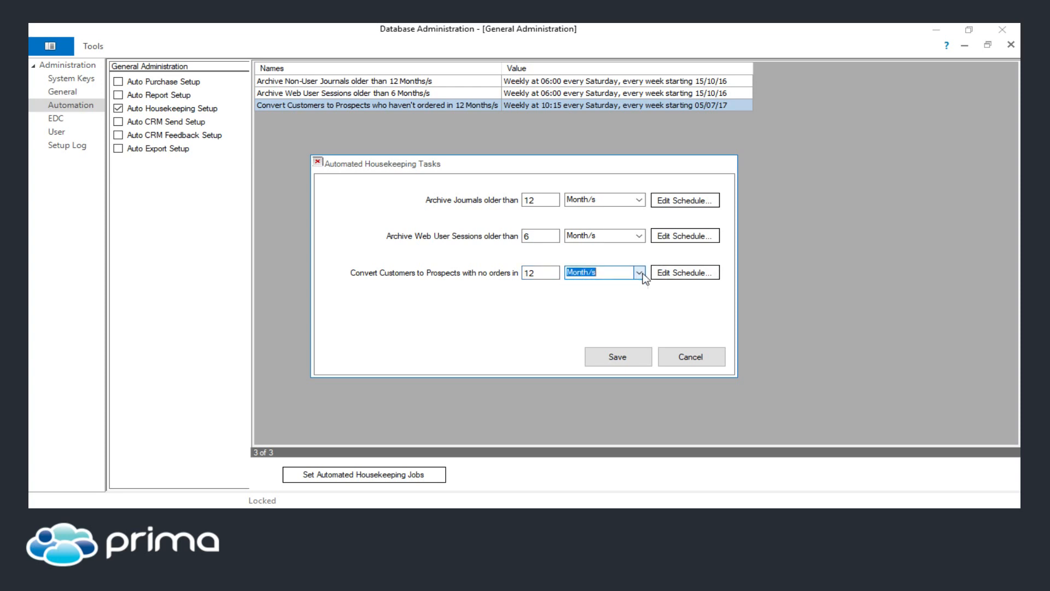
View the conversion task's edit schedule and cancel out of both dialogs
click(684, 273)
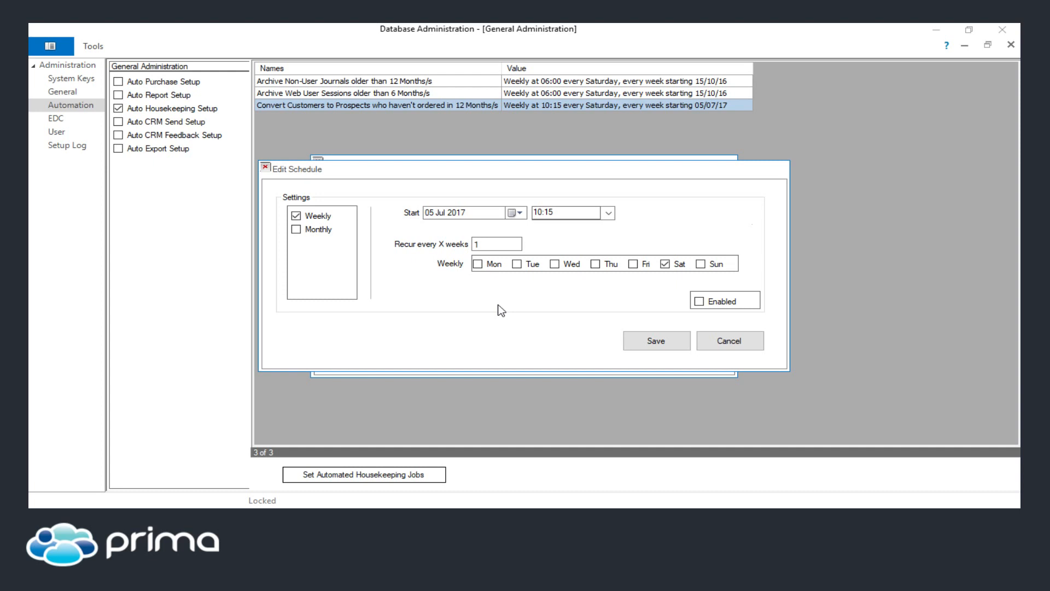
click(733, 341)
click(688, 357)
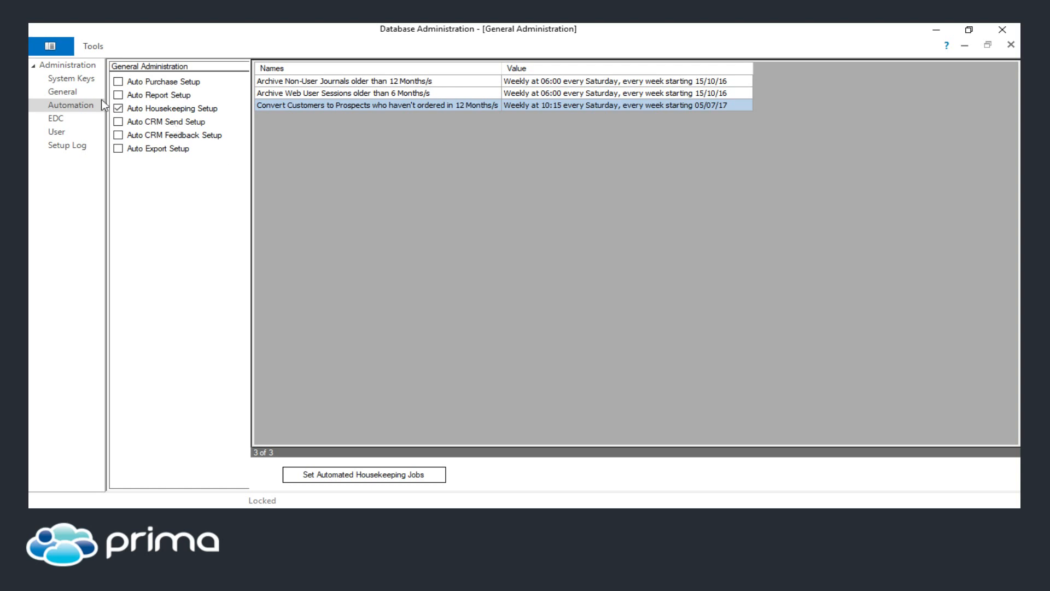
Open the General administration area and show the Customer Offers list
click(70, 91)
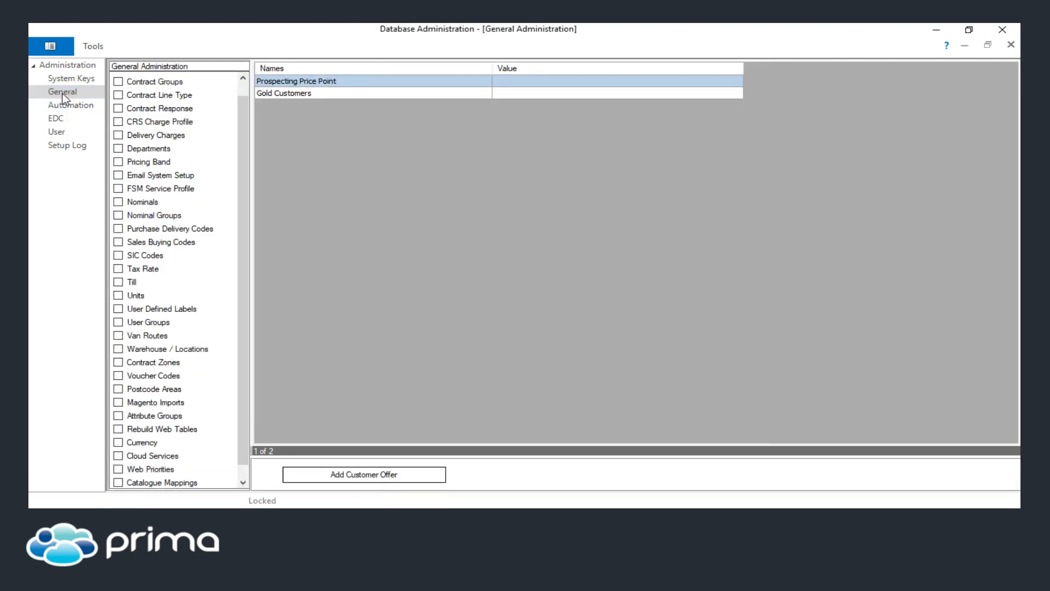
scroll(243, 381, down, 1)
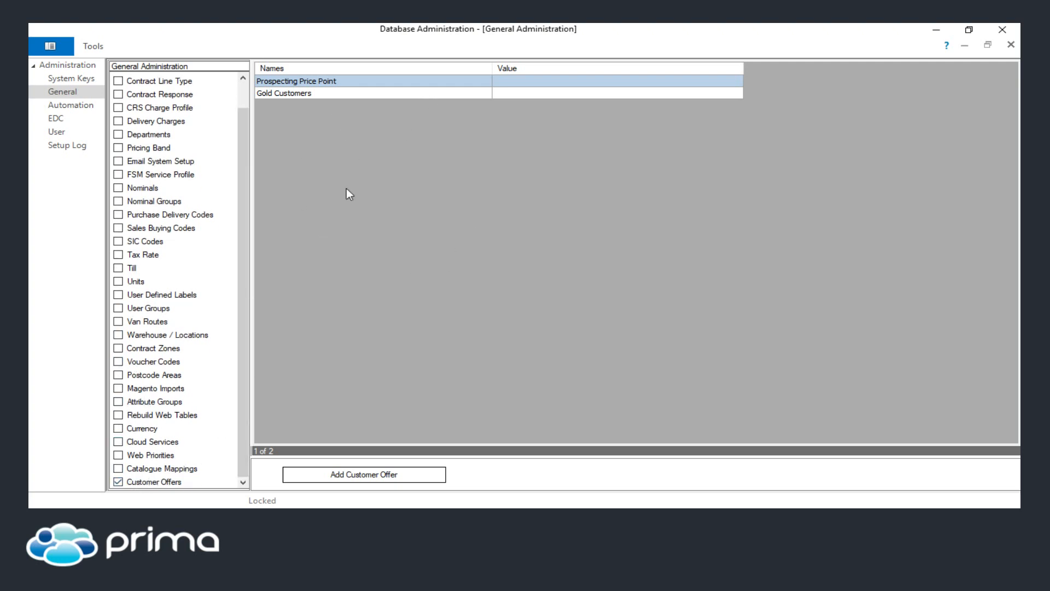
click(328, 480)
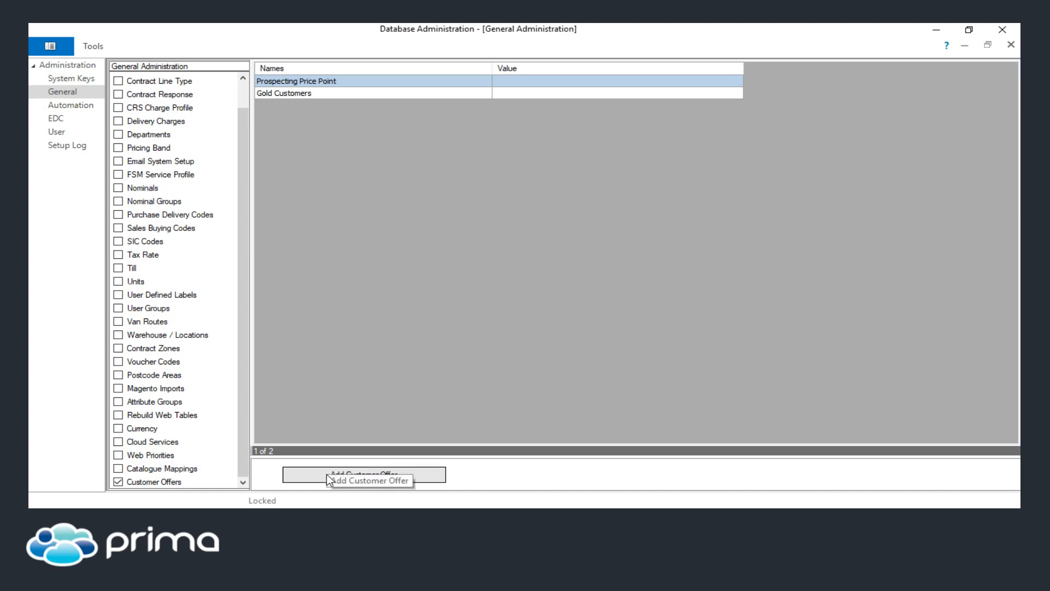
Open the Prospecting Price Point customer offer and select its VOW Green (A,B,C) band
double_click(295, 84)
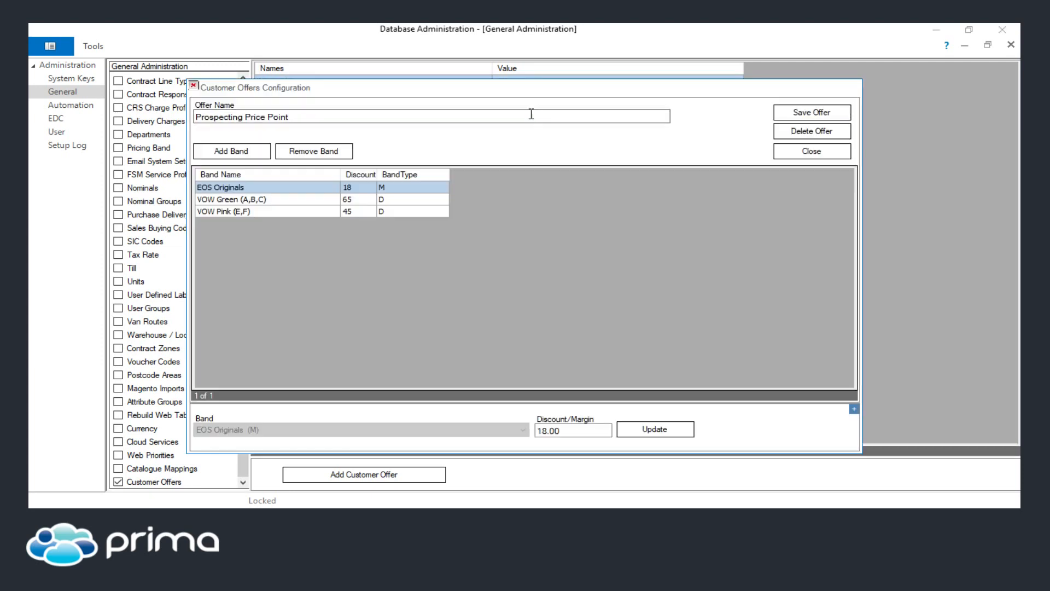
drag(519, 88, 595, 110)
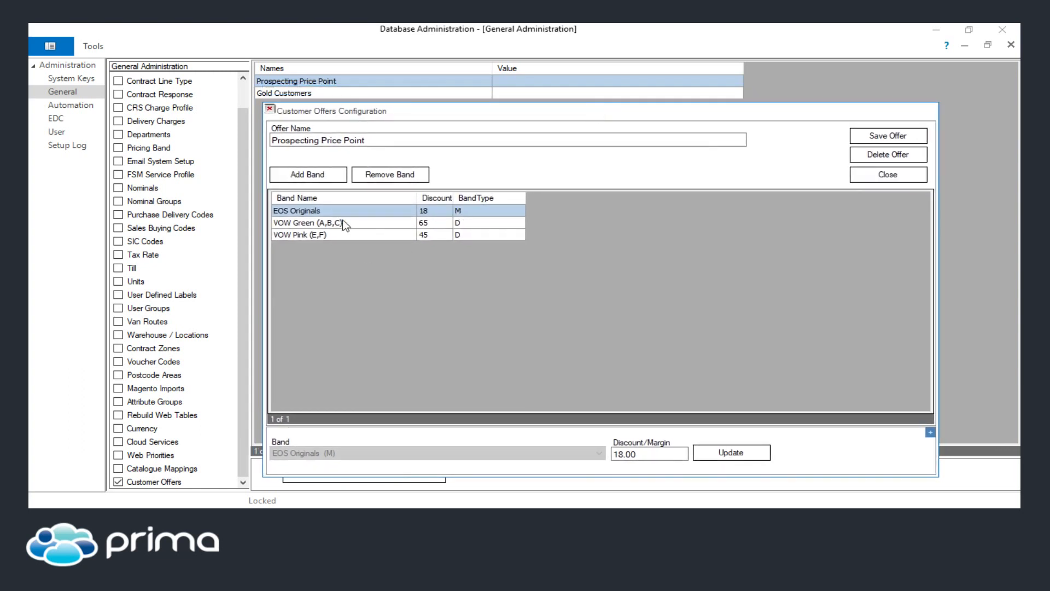
click(407, 223)
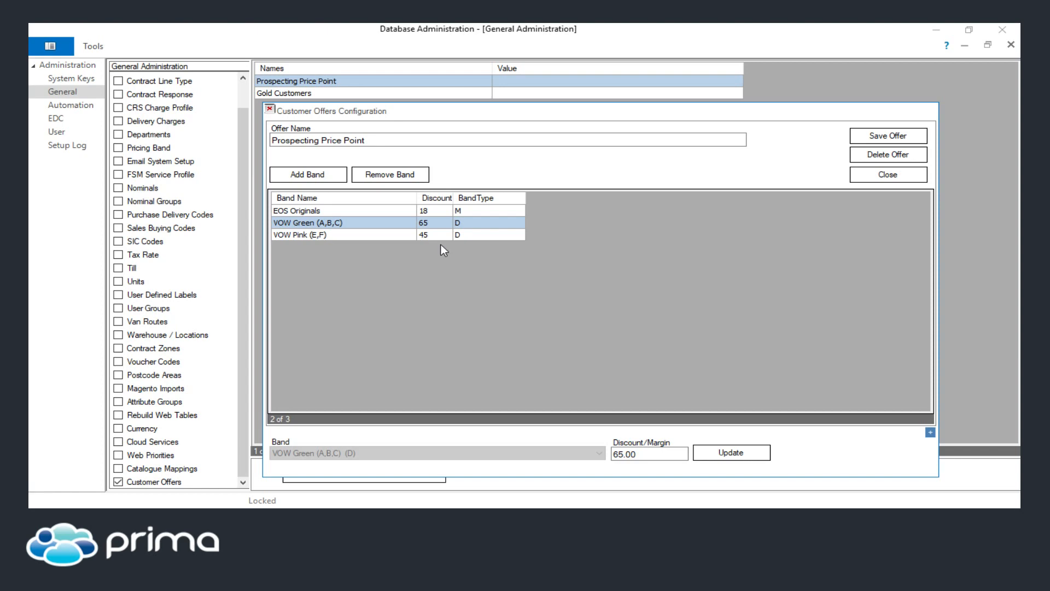
Switch back to the Prima client and open the Companies lookup
mouse_move(591, 516)
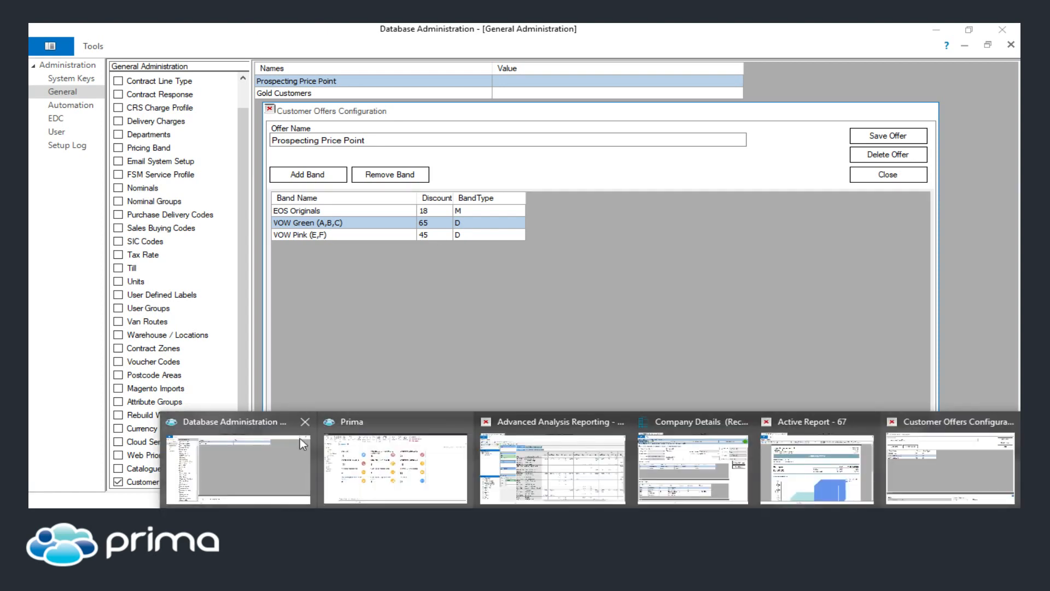
click(384, 465)
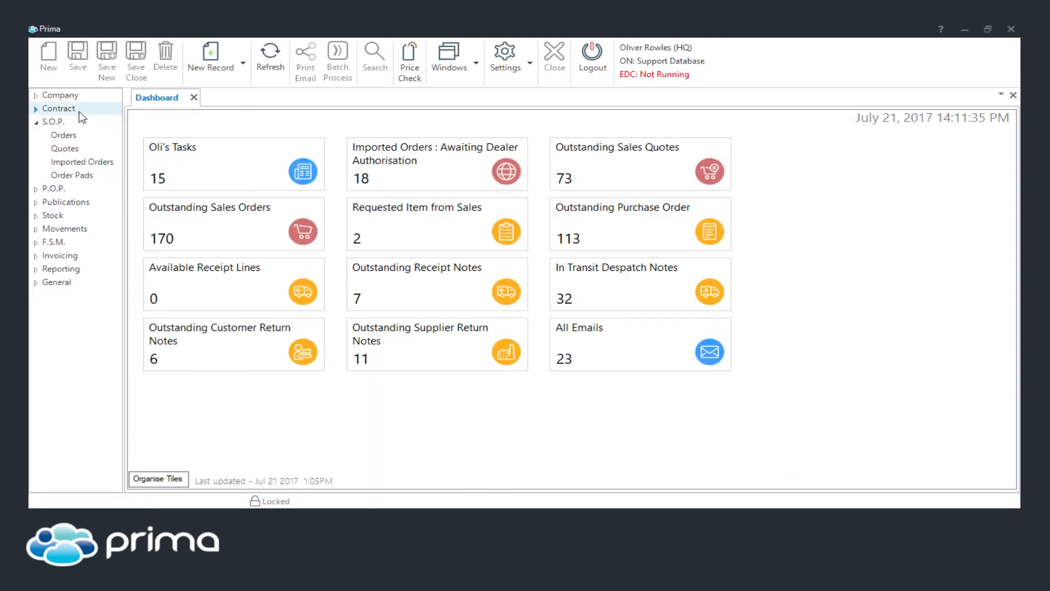
click(41, 96)
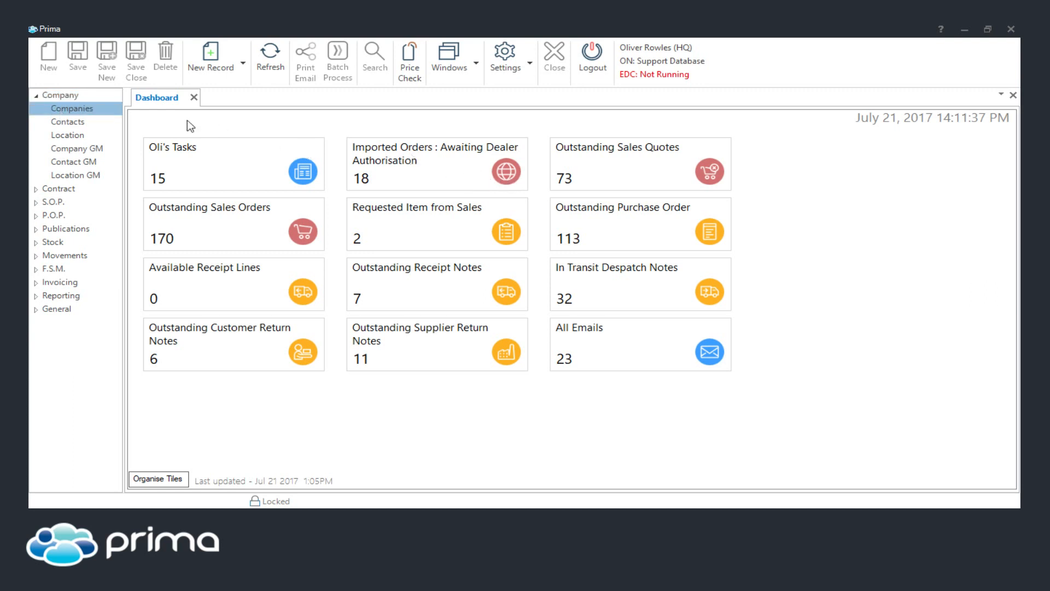
click(83, 112)
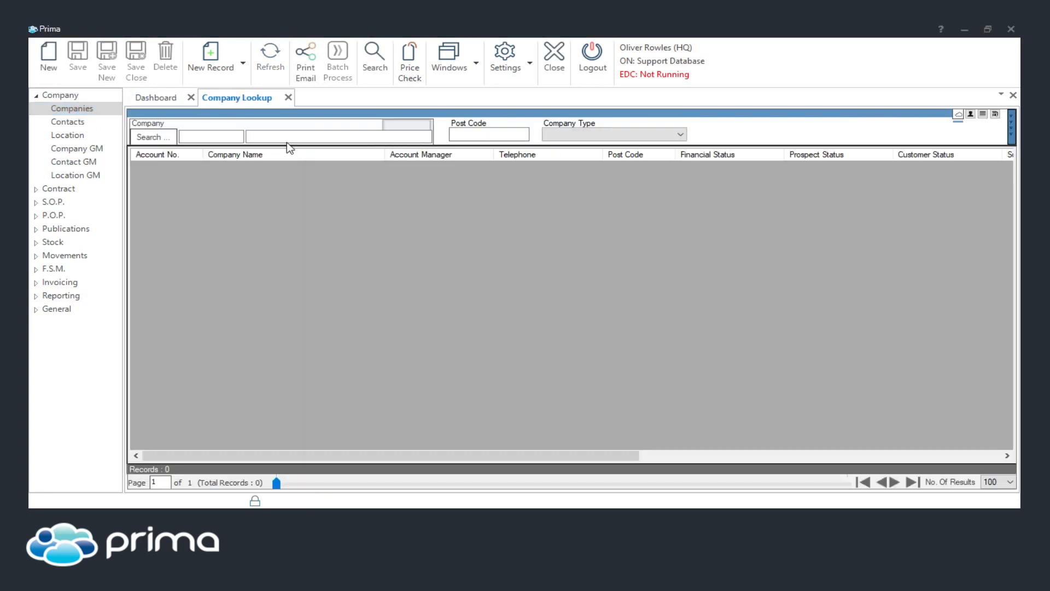
Search companies for the sample account by name and open its company details record
key(Return)
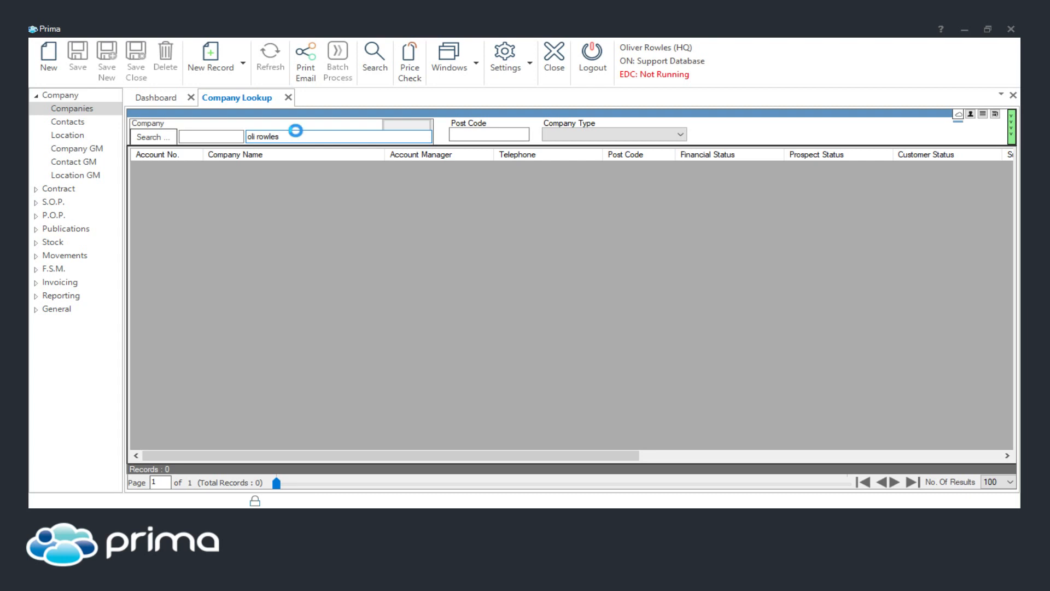
double_click(267, 167)
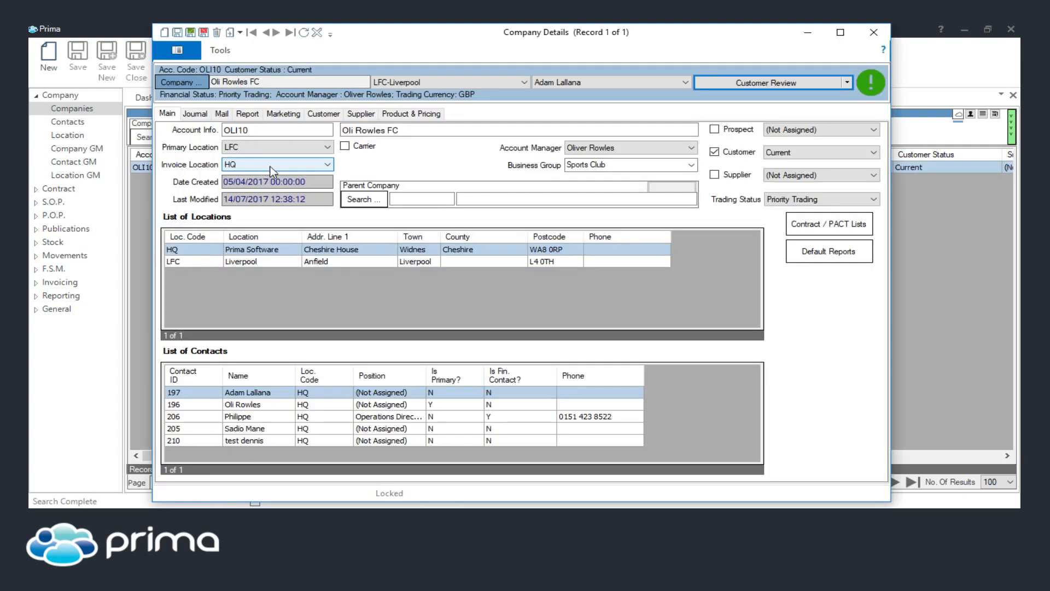
Try to add the VOW Green (A,B,C) discount band to the company with 0 extra discount
click(406, 114)
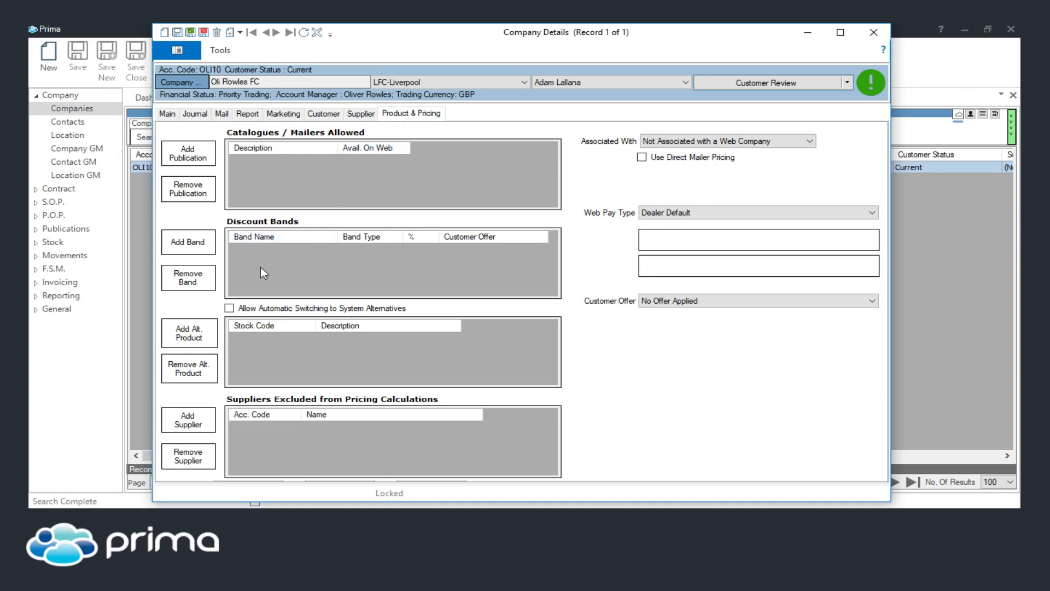
click(196, 247)
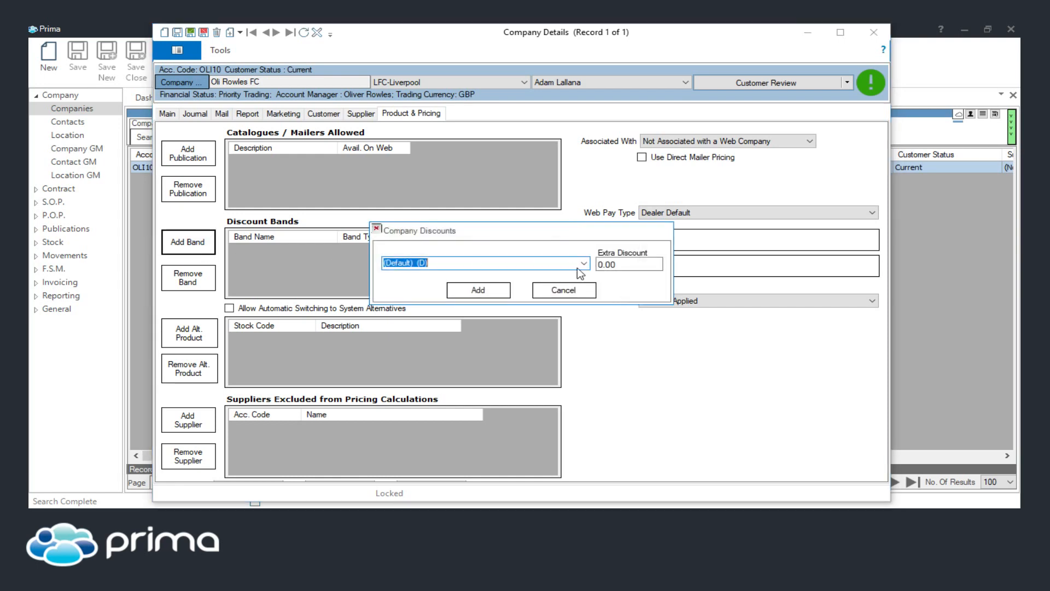
click(583, 263)
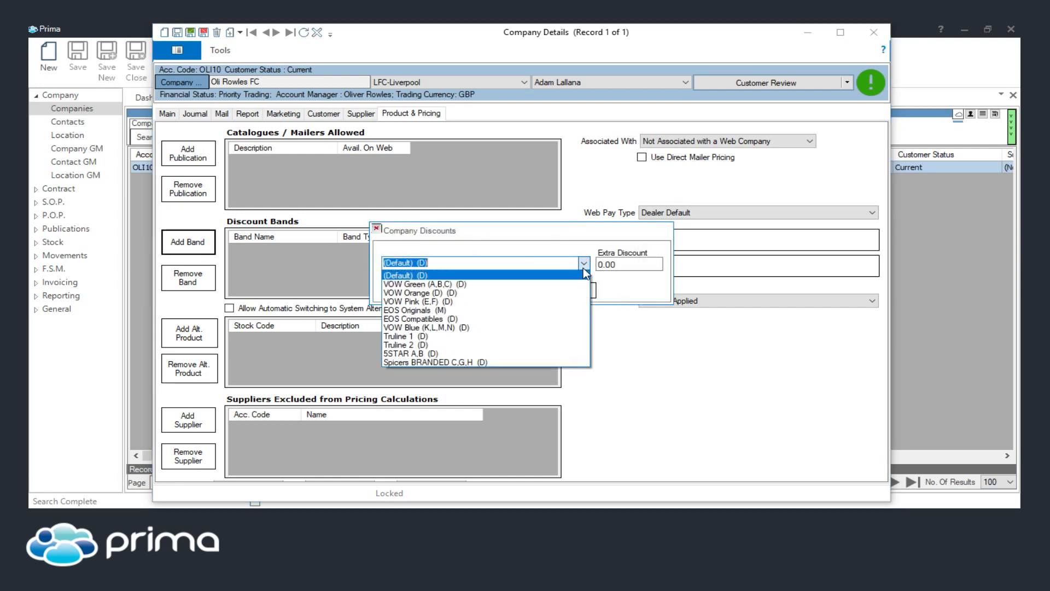
click(415, 284)
key(Tab)
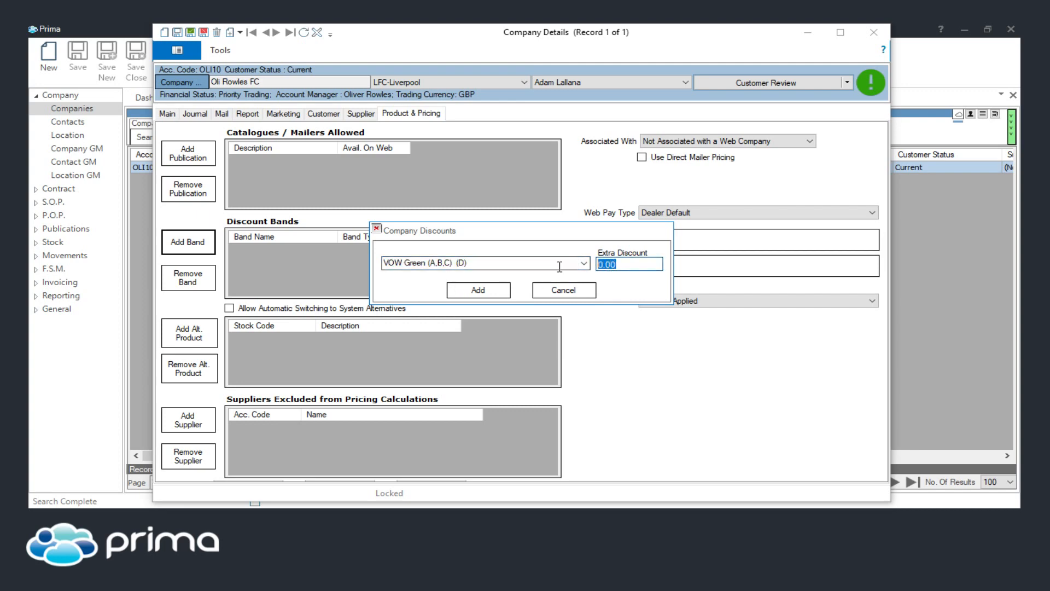
text(0)
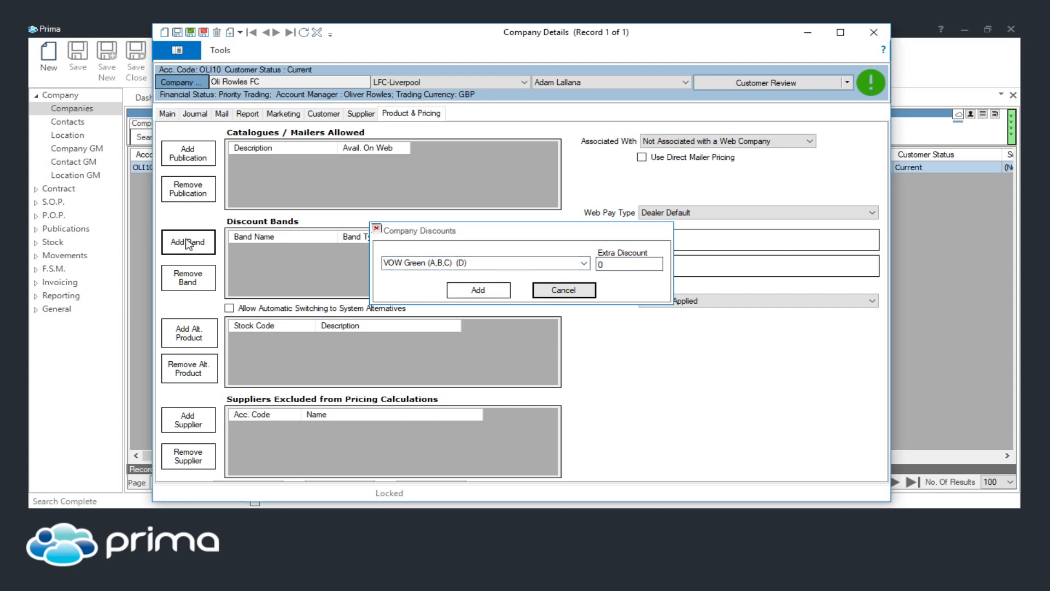
key(Escape)
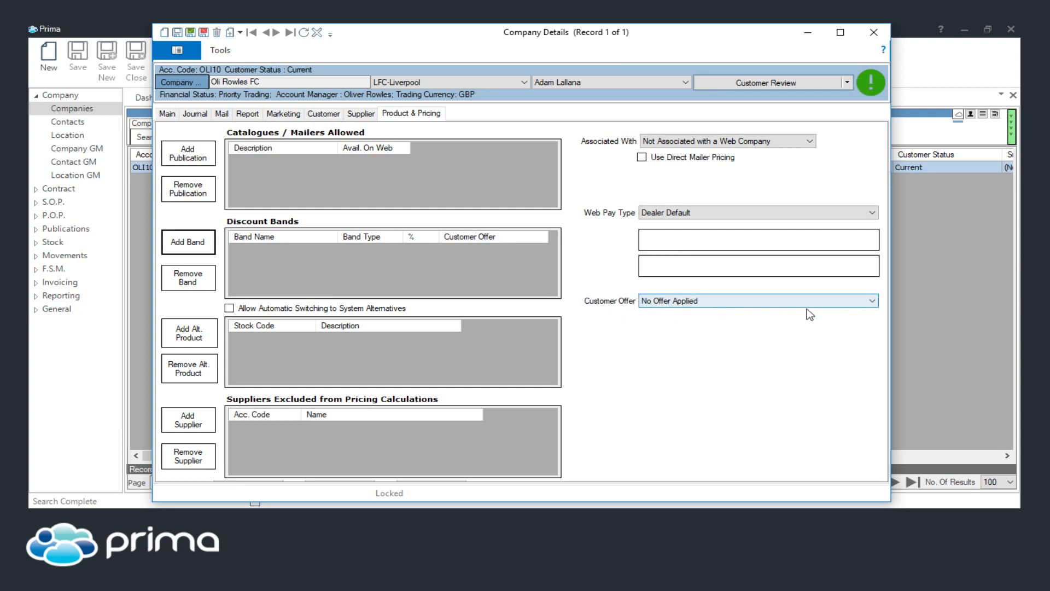
Apply the Prospecting Price Point customer offer to the company
click(874, 302)
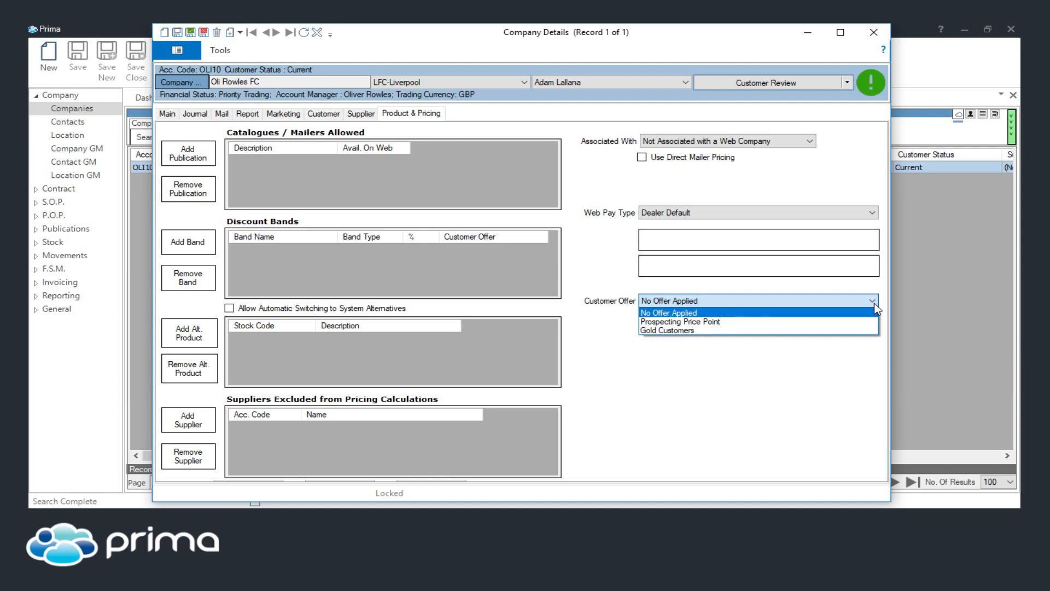
click(675, 322)
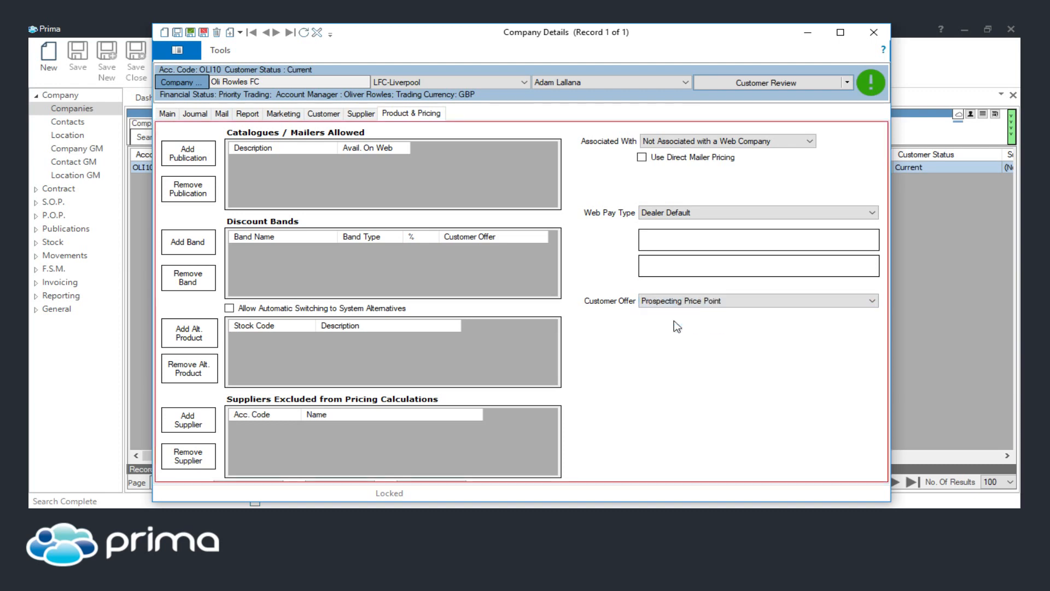
Compare the company's discount bands with the Prospecting Price Point offer configuration window
mouse_move(590, 517)
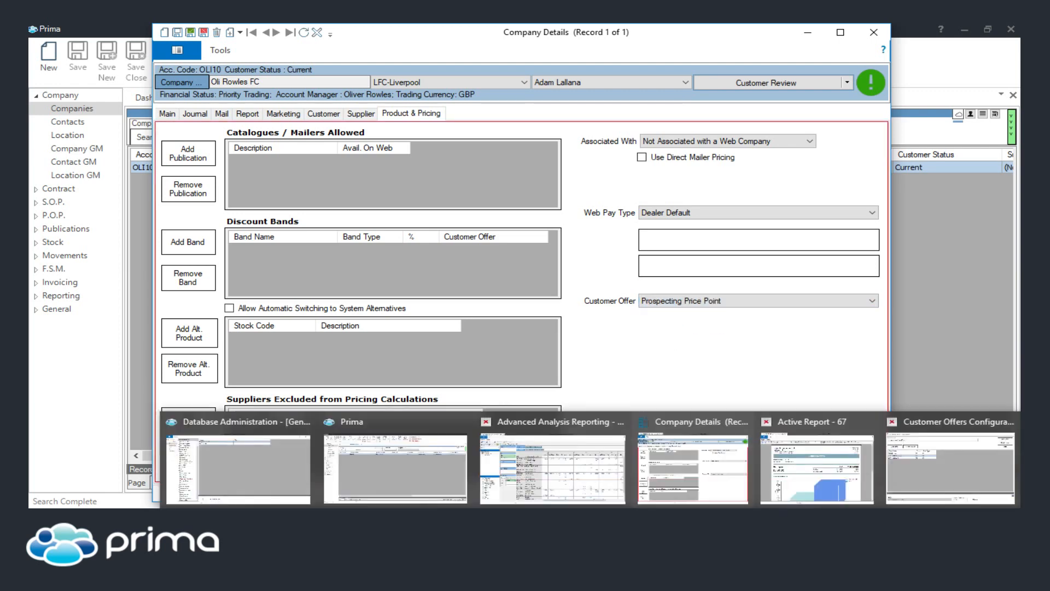
click(935, 449)
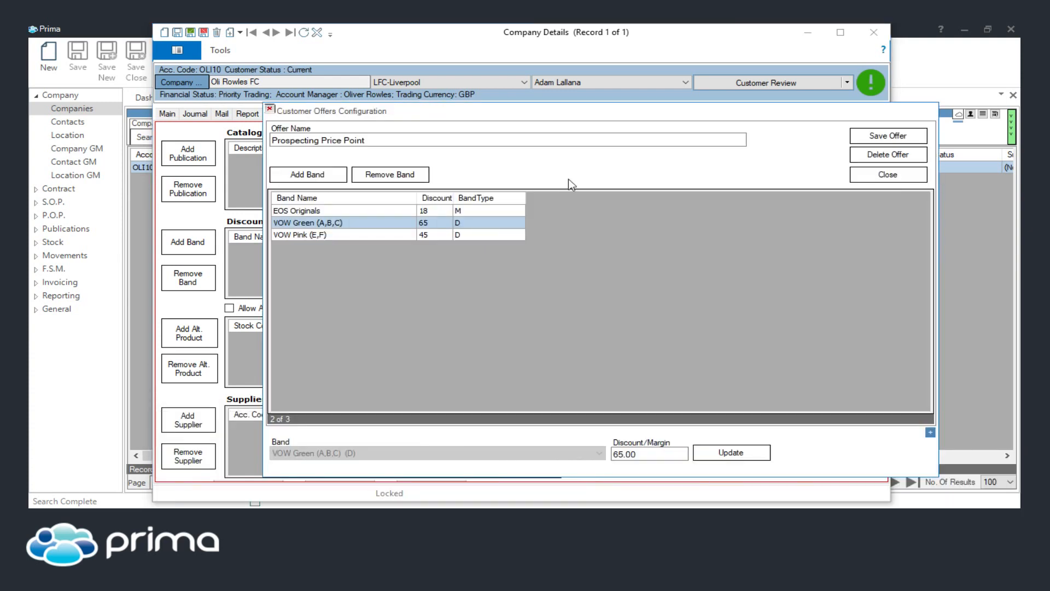
drag(247, 102, 221, 101)
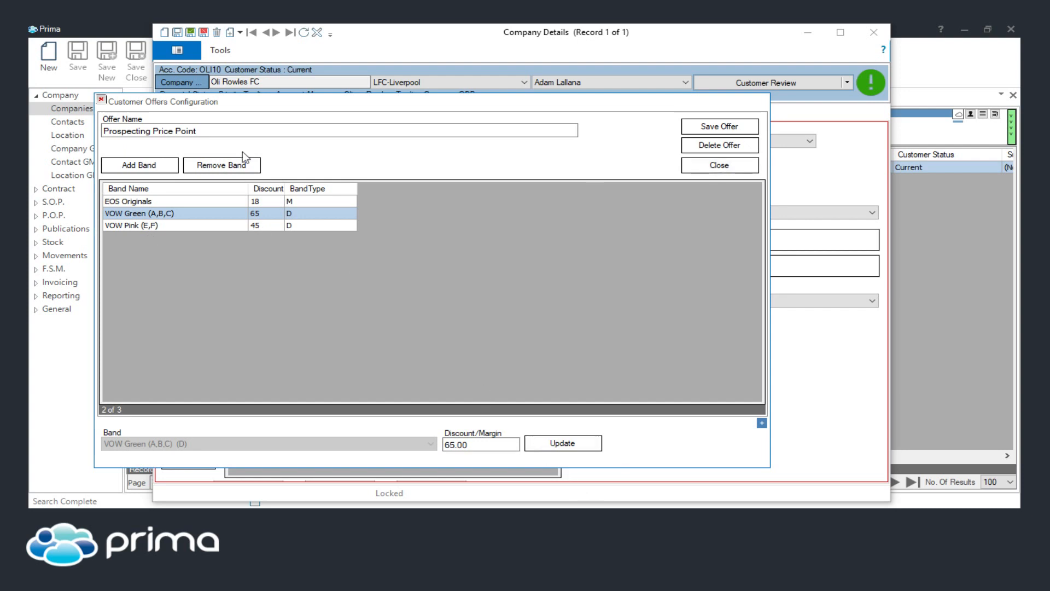
click(717, 39)
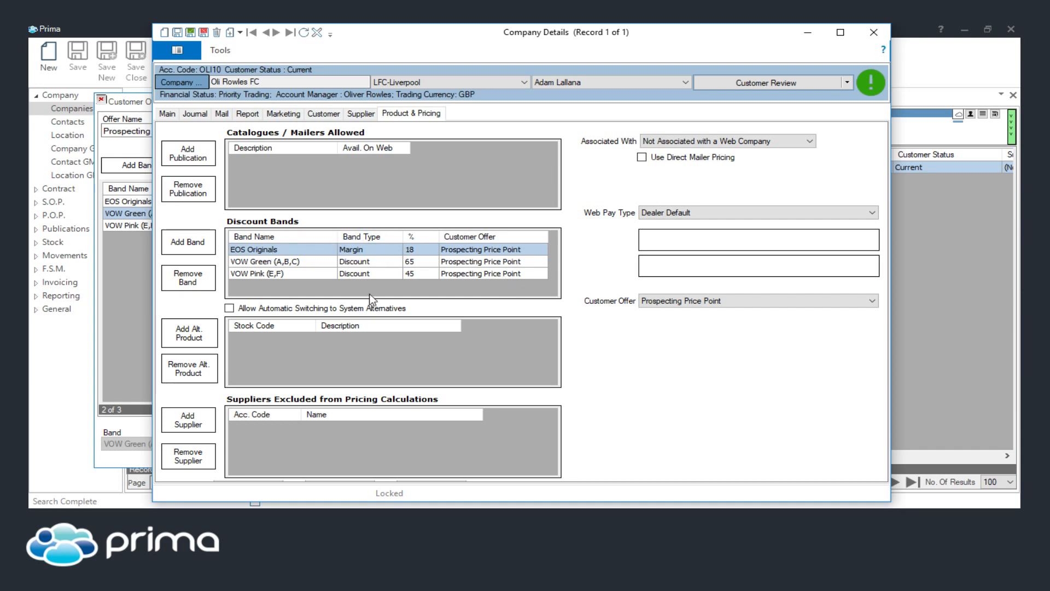
click(657, 301)
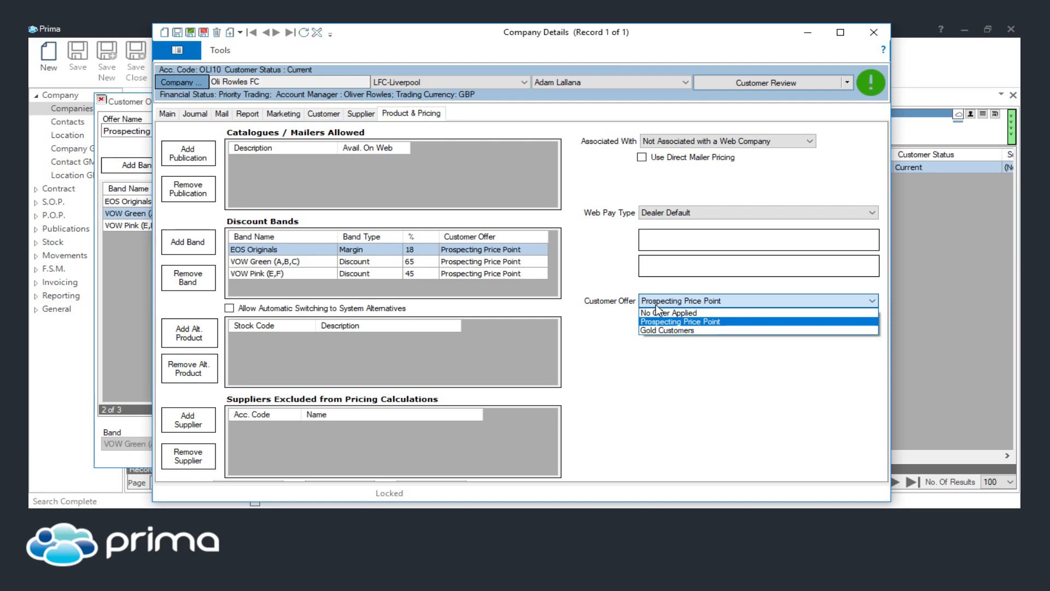
click(642, 321)
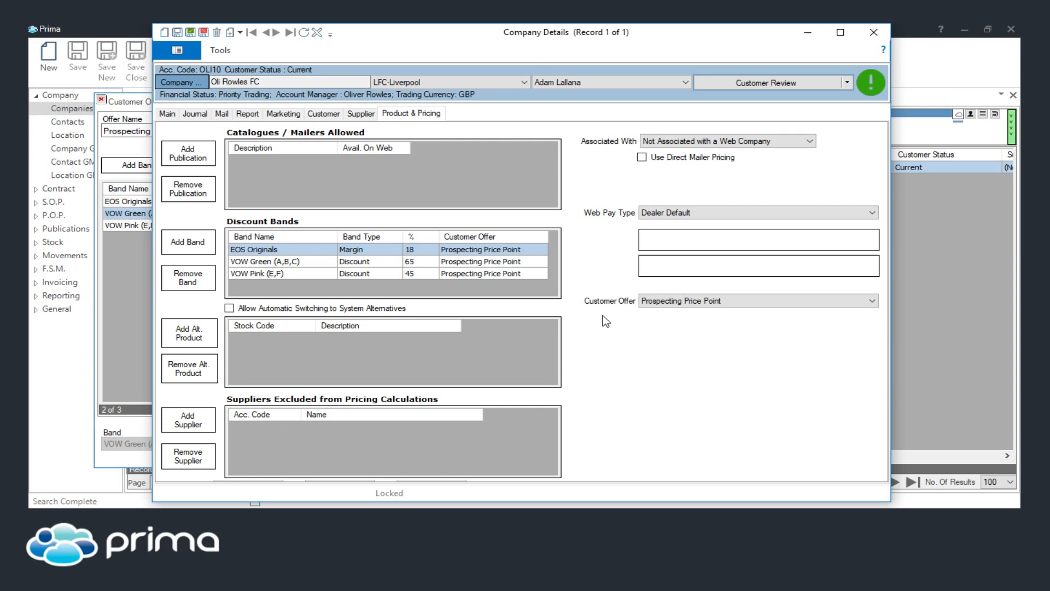
Page through the company's Business Review report and close it
click(169, 114)
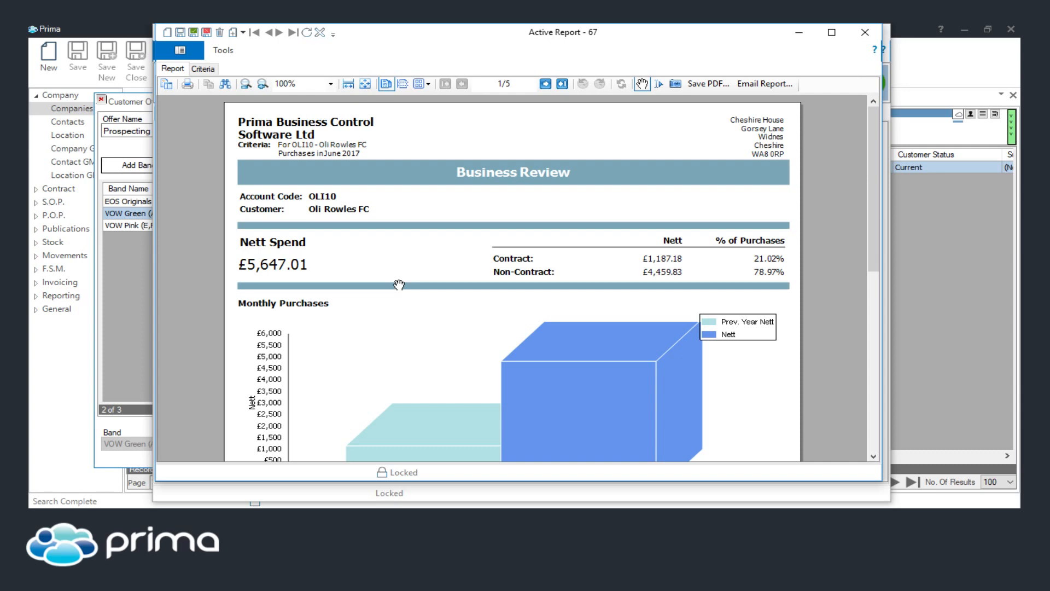
scroll(398, 284, down, 8)
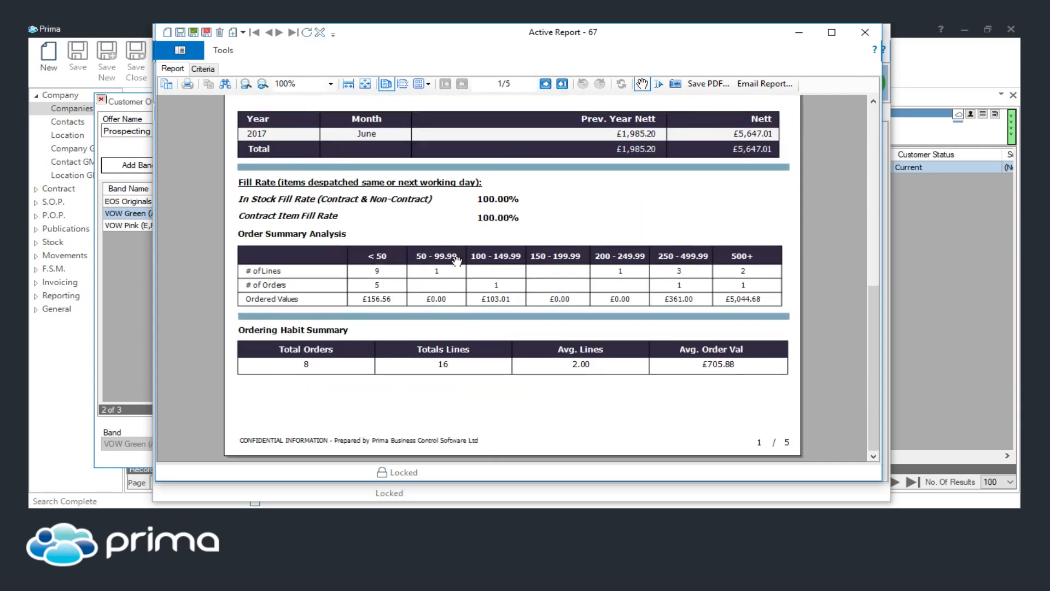
click(545, 83)
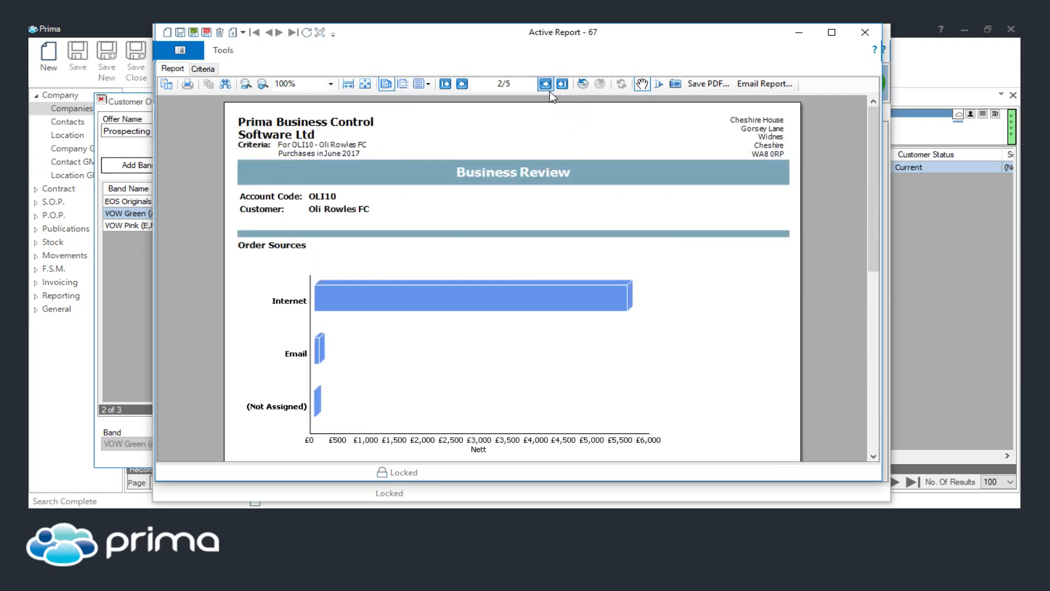
click(544, 85)
scroll(487, 269, down, 6)
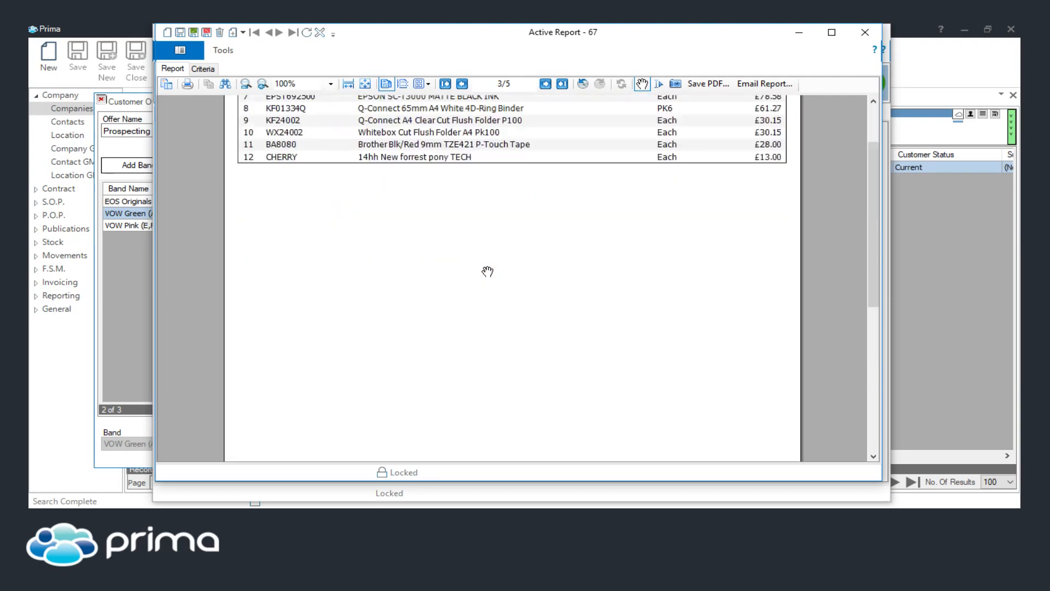
scroll(487, 269, up, 3)
click(545, 83)
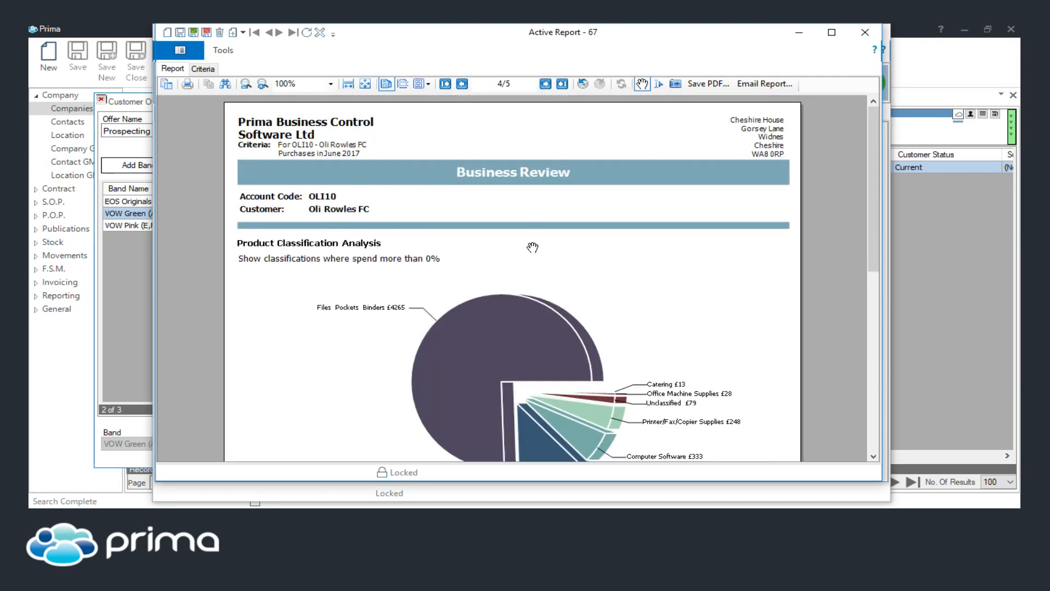
scroll(534, 246, down, 8)
scroll(535, 251, up, 8)
click(545, 84)
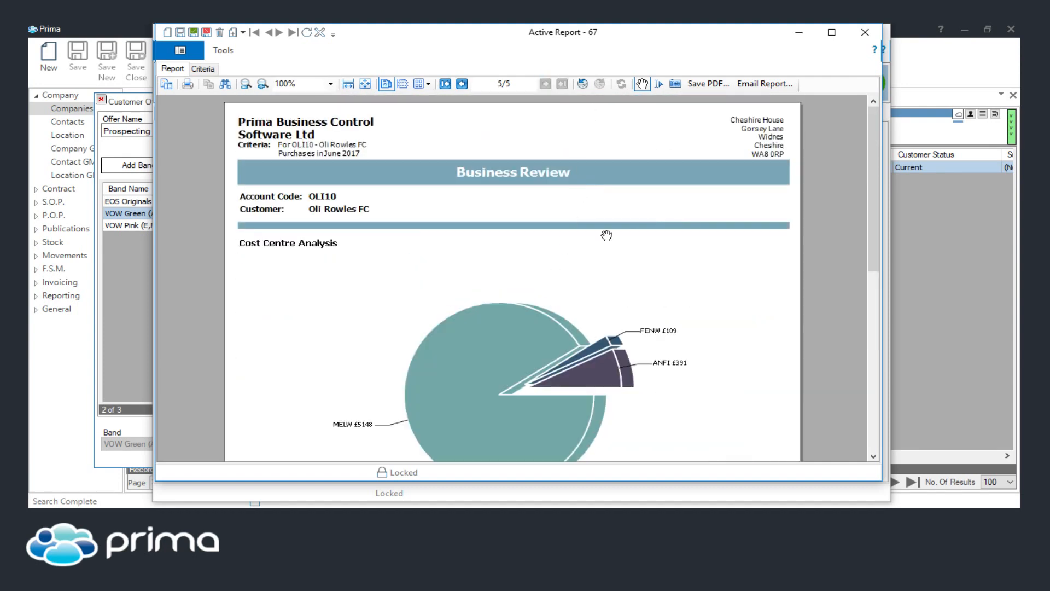
click(445, 84)
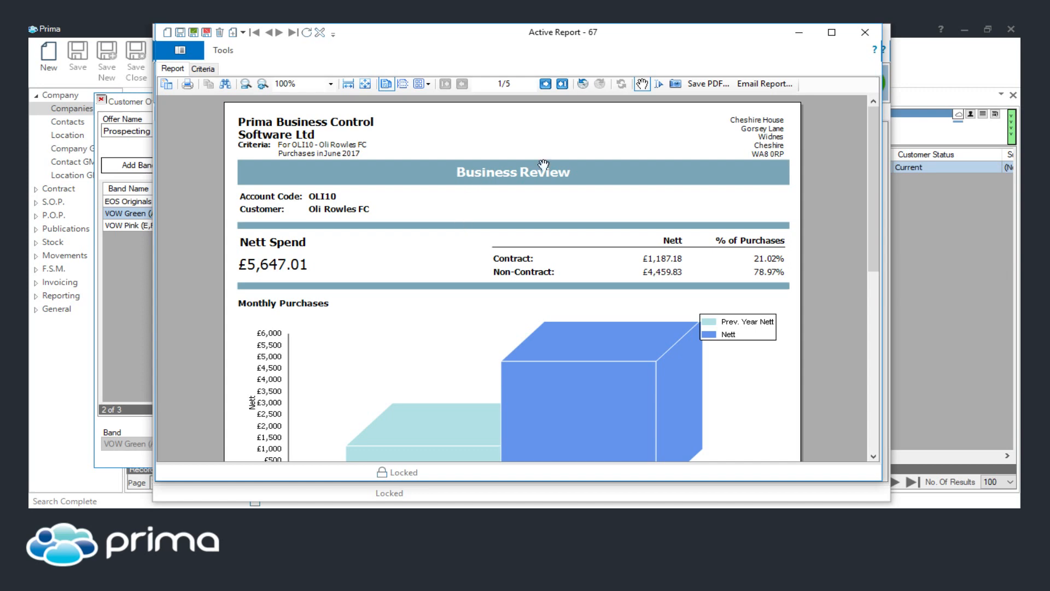
click(864, 32)
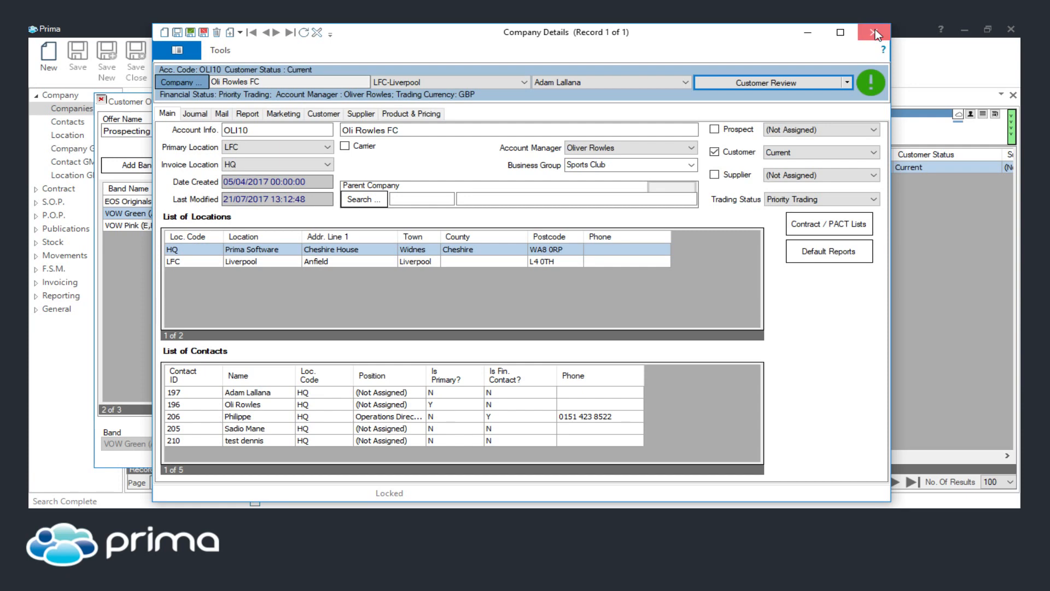
Close the company details, customer offer configuration and database administration windows
click(874, 33)
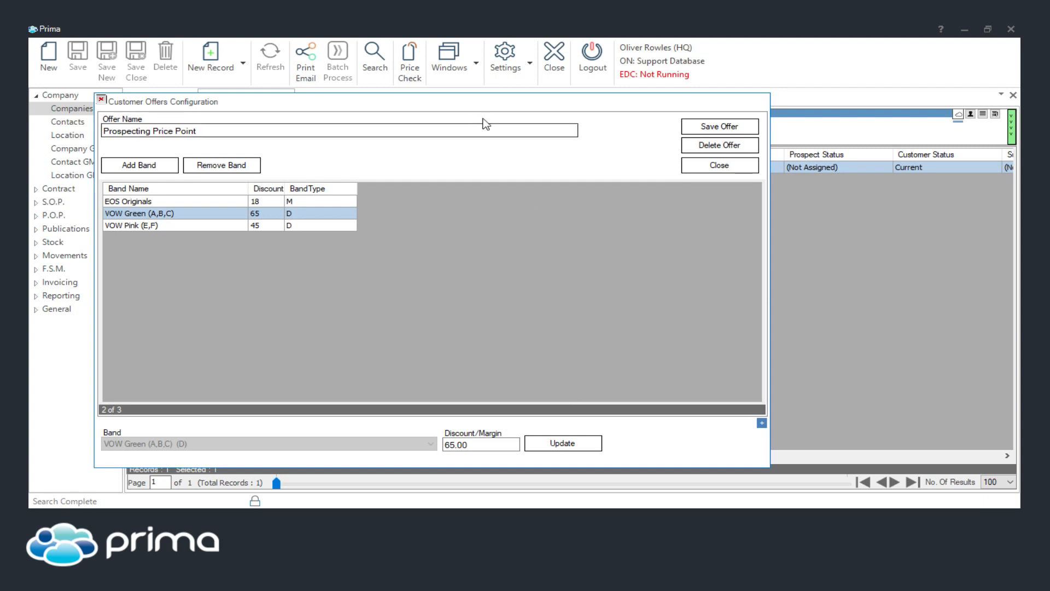
drag(470, 99, 567, 90)
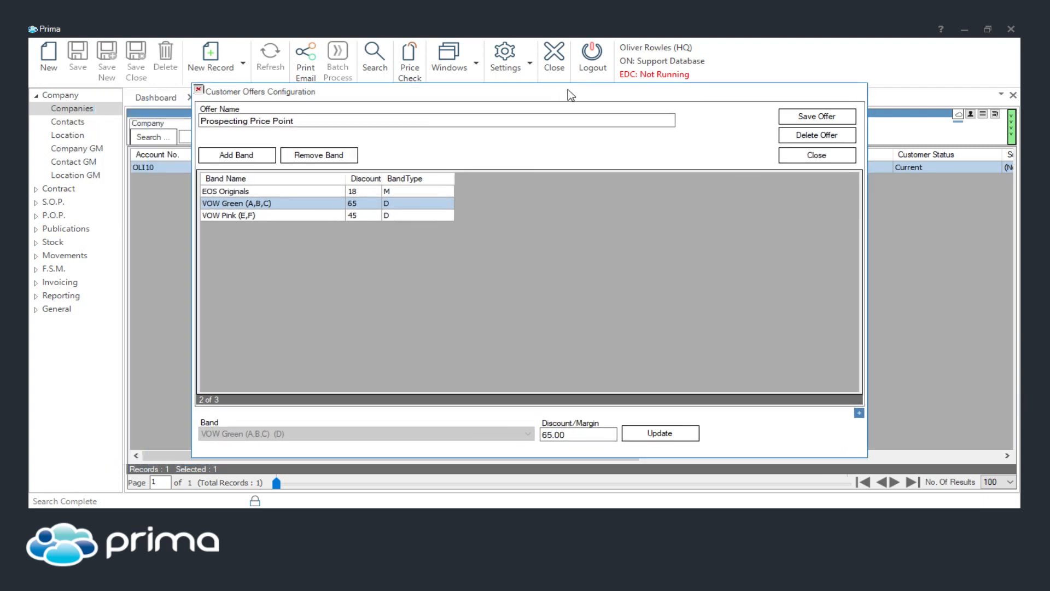
click(801, 158)
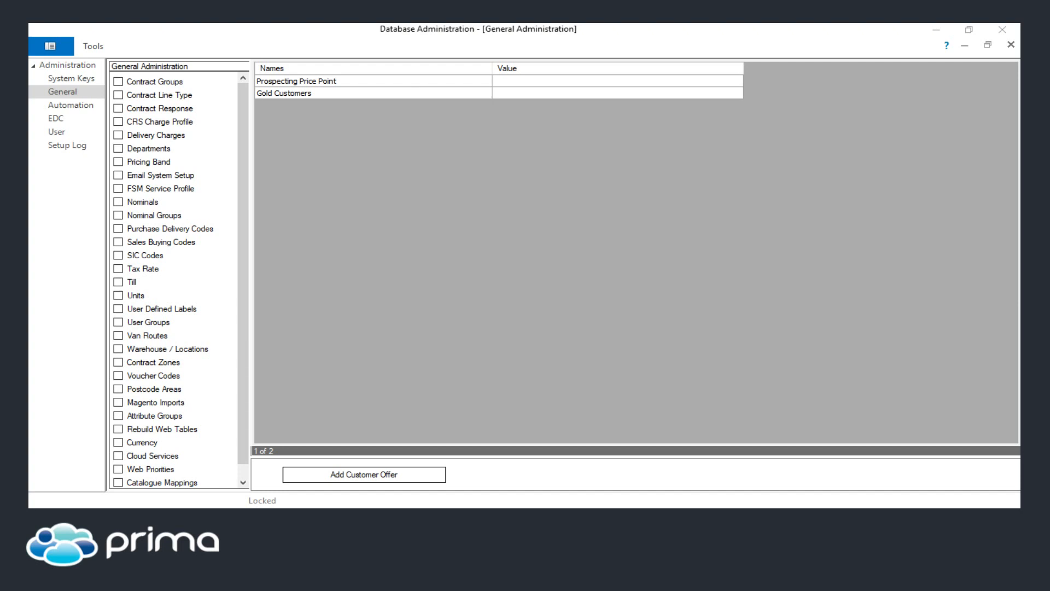
click(995, 31)
click(996, 31)
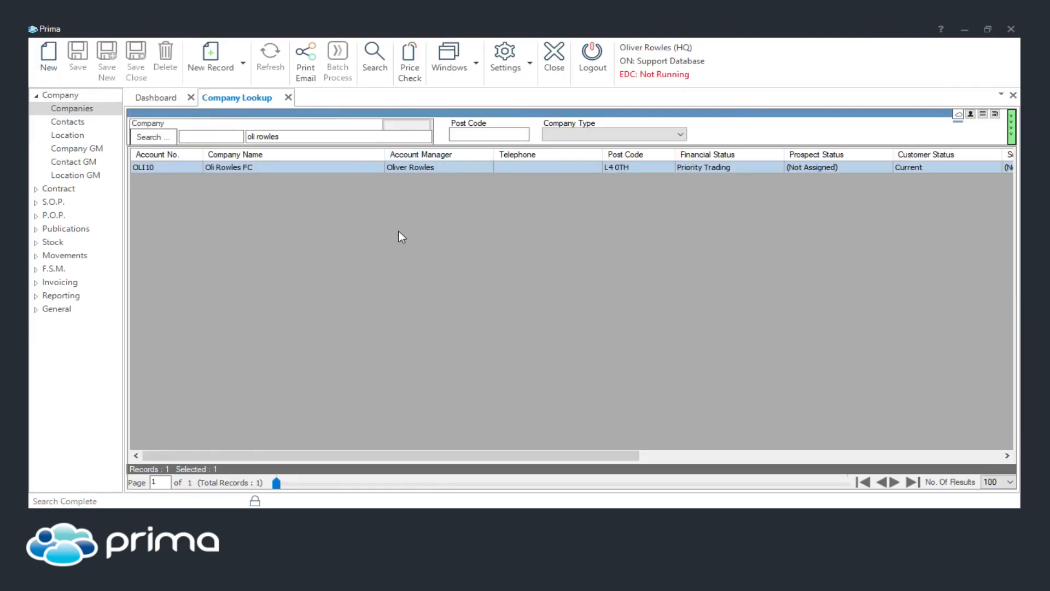
Open the Customer Price Check and select the sample customer account by name
click(415, 65)
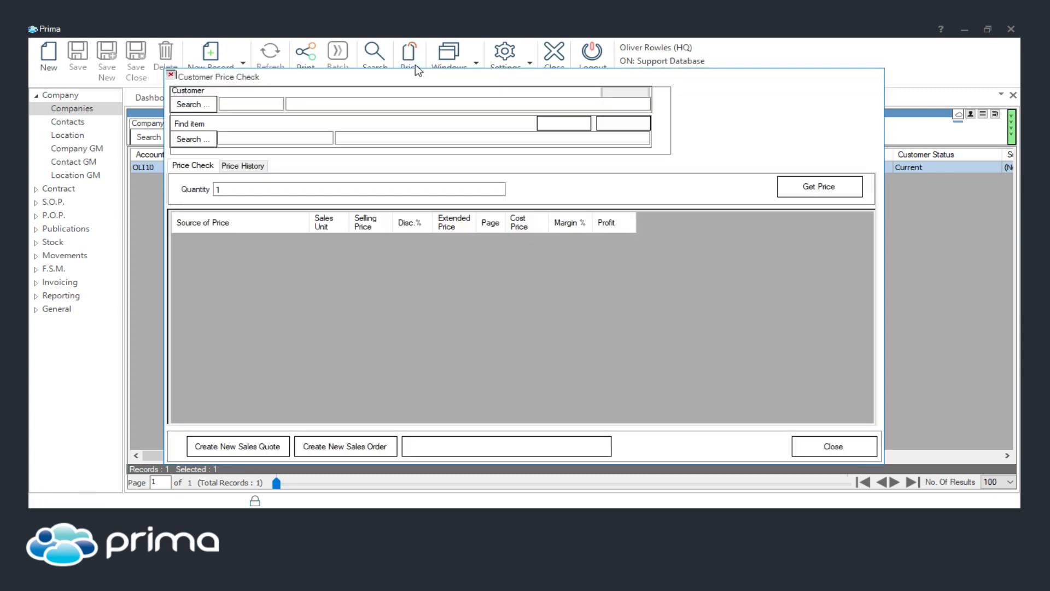
click(333, 101)
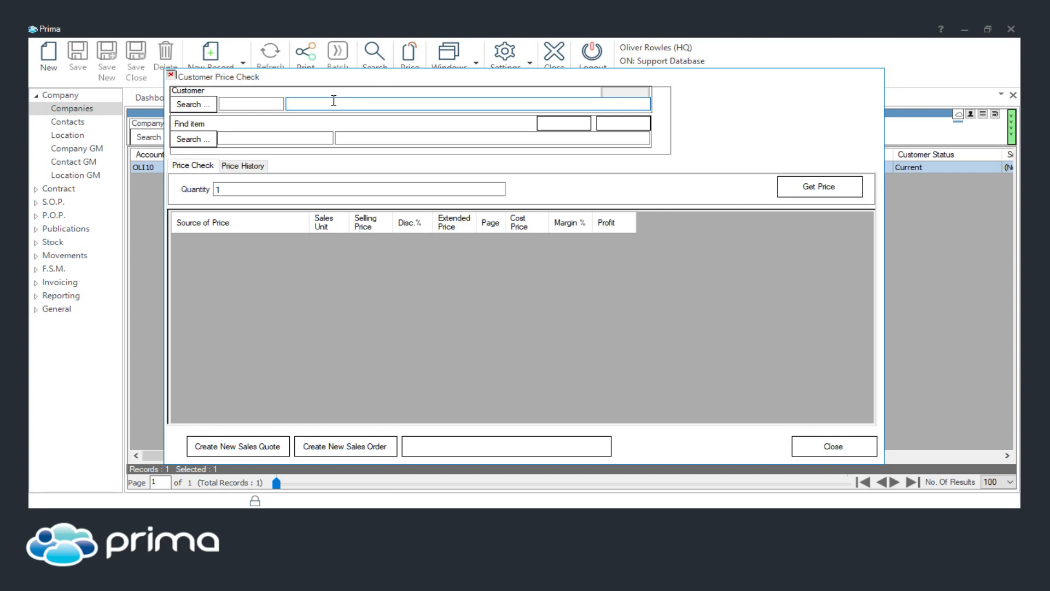
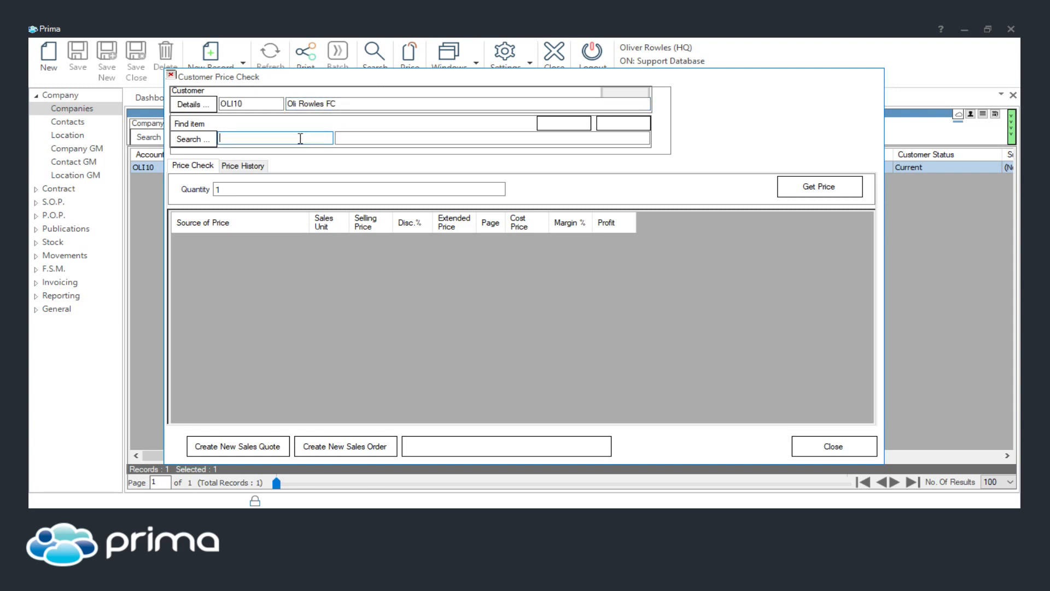
text(kf24001)
Look up item KF24001 in the price check
key(Tab)
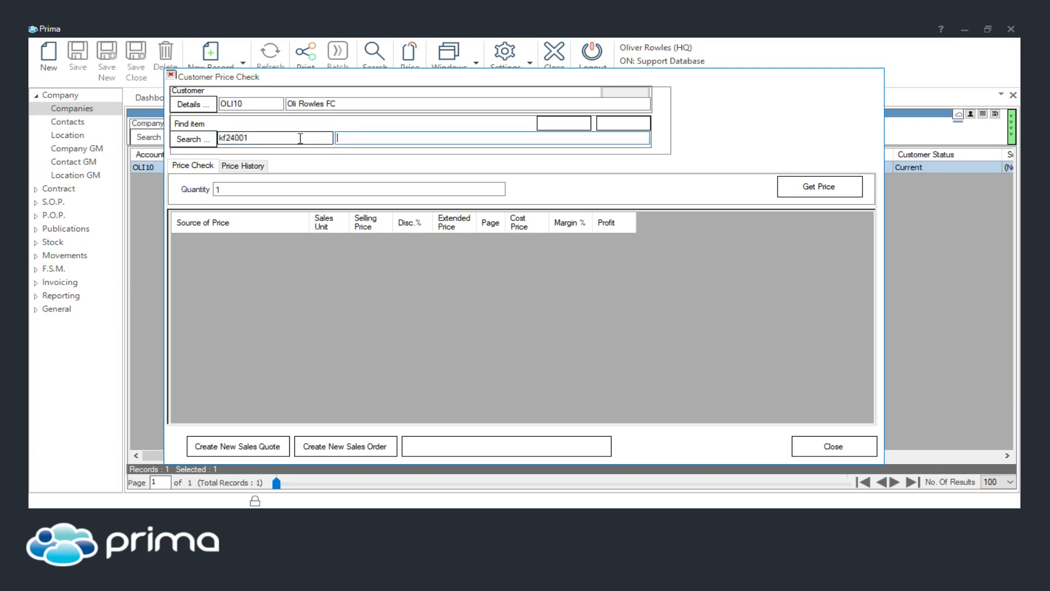
click(197, 139)
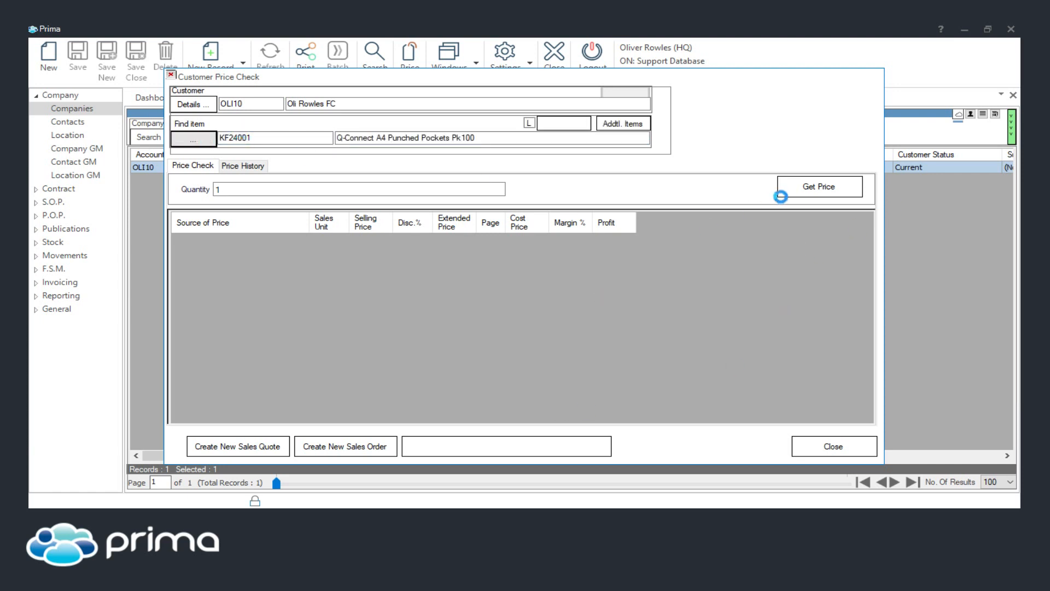
Get the item's prices for quantity 1, retrying after the error, and select the Customer Contract price source
click(818, 188)
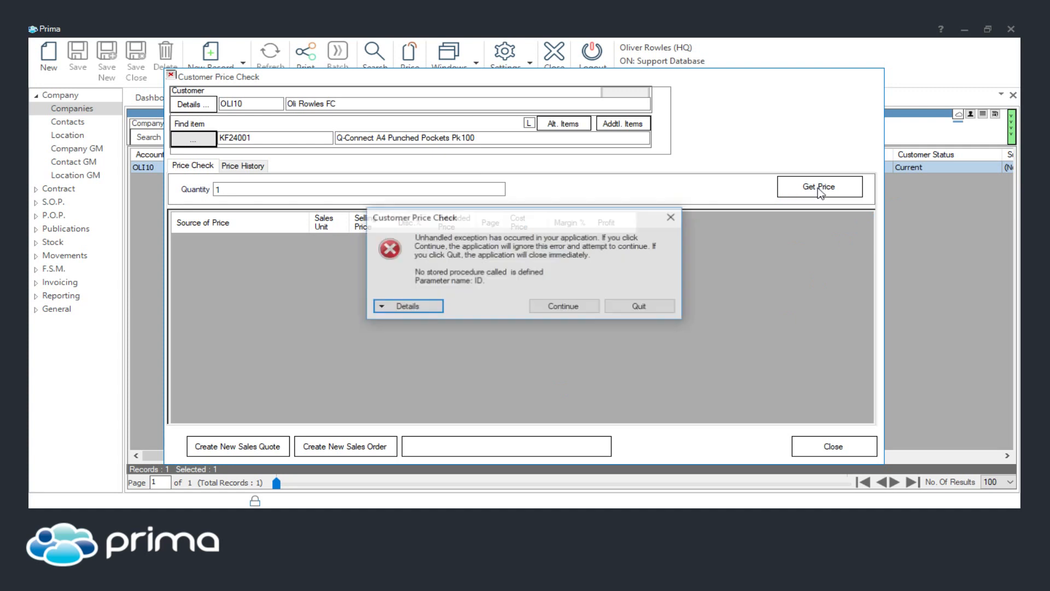
click(556, 309)
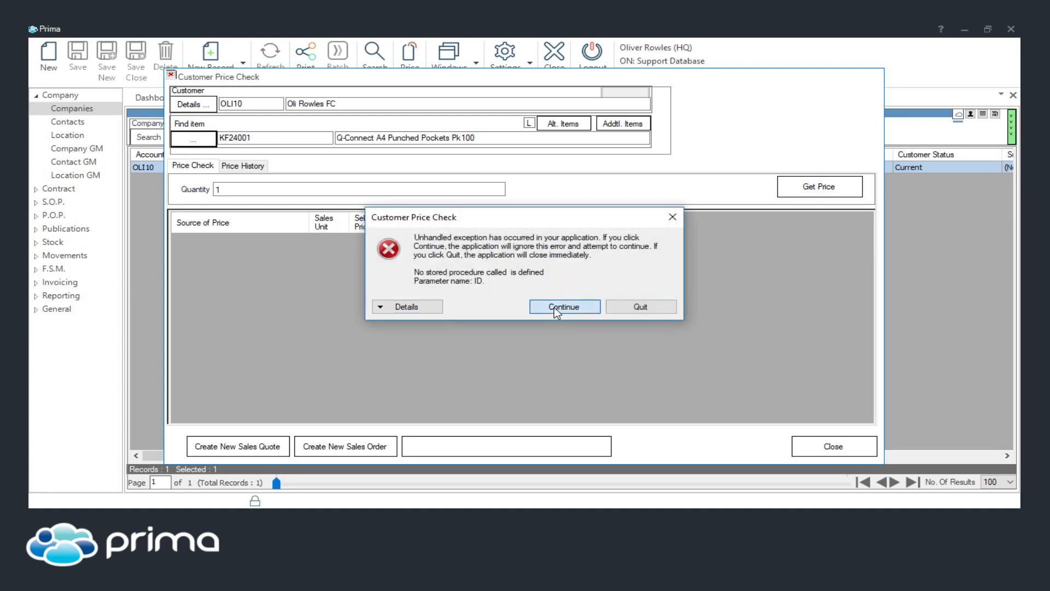
click(823, 191)
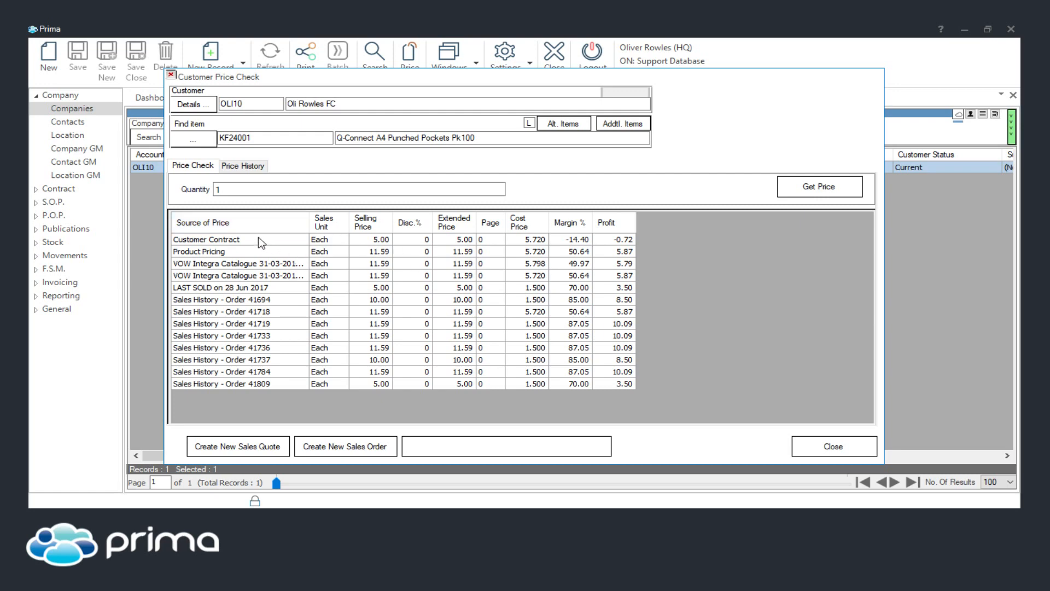
click(367, 241)
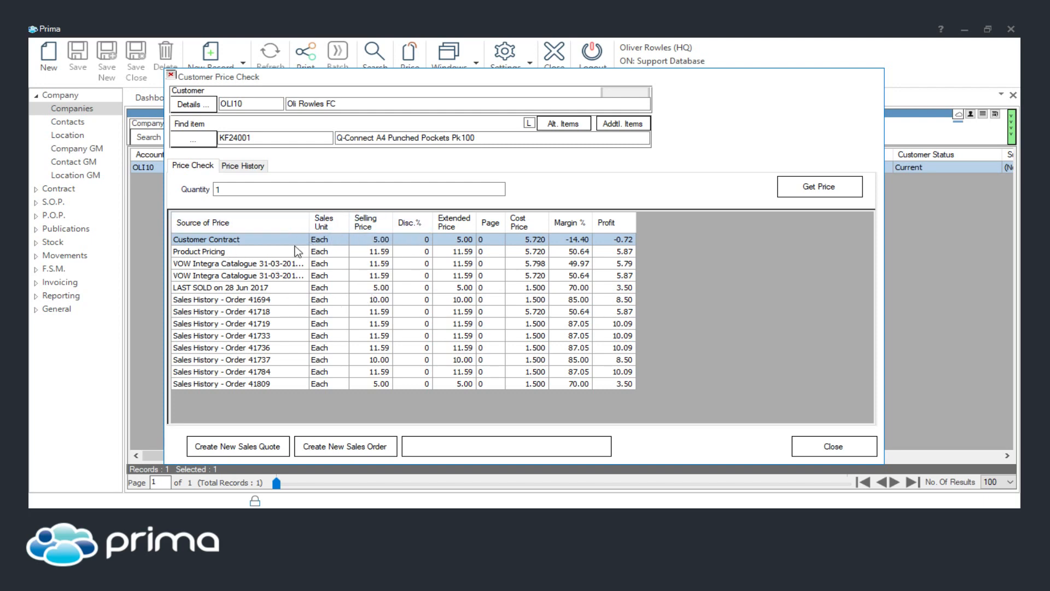
Review the price sources listed for the item and open the price history
click(229, 300)
click(230, 286)
click(220, 302)
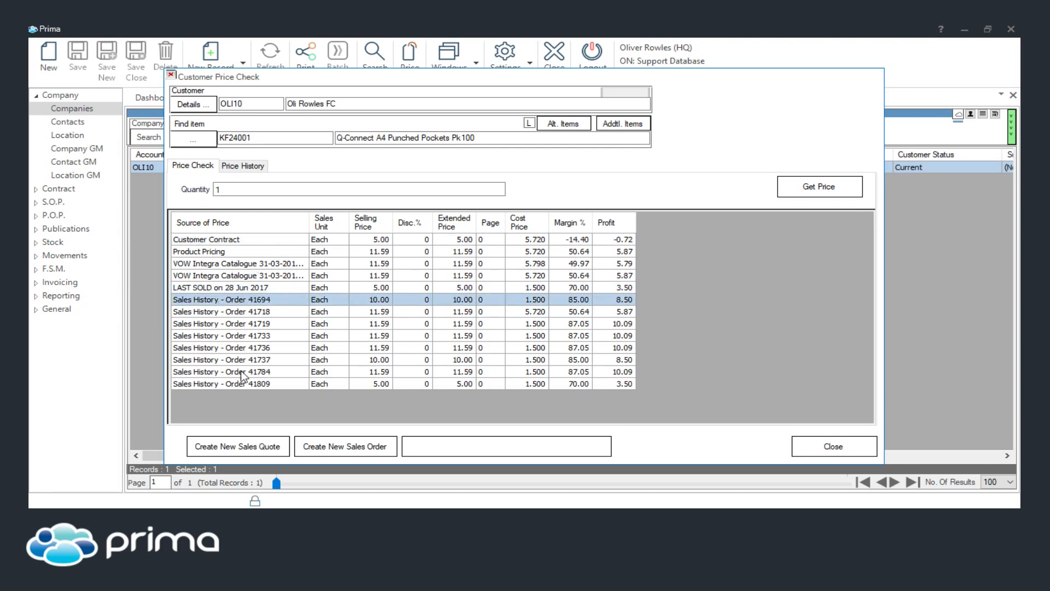
click(243, 167)
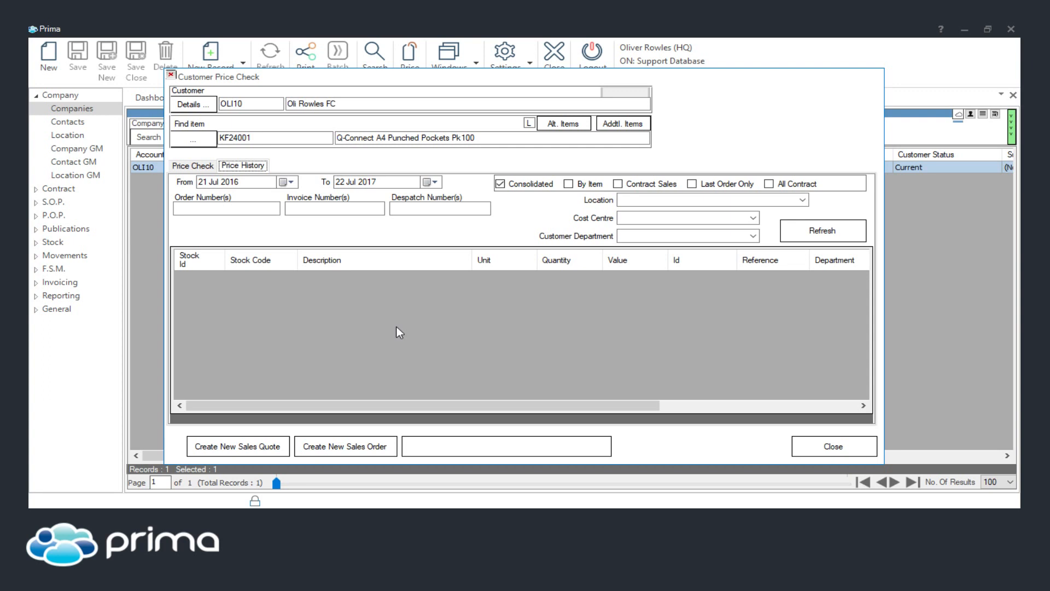
Filter the price history from 01 Jul 2017 by item, refresh it, and close the Customer Price Check
click(239, 209)
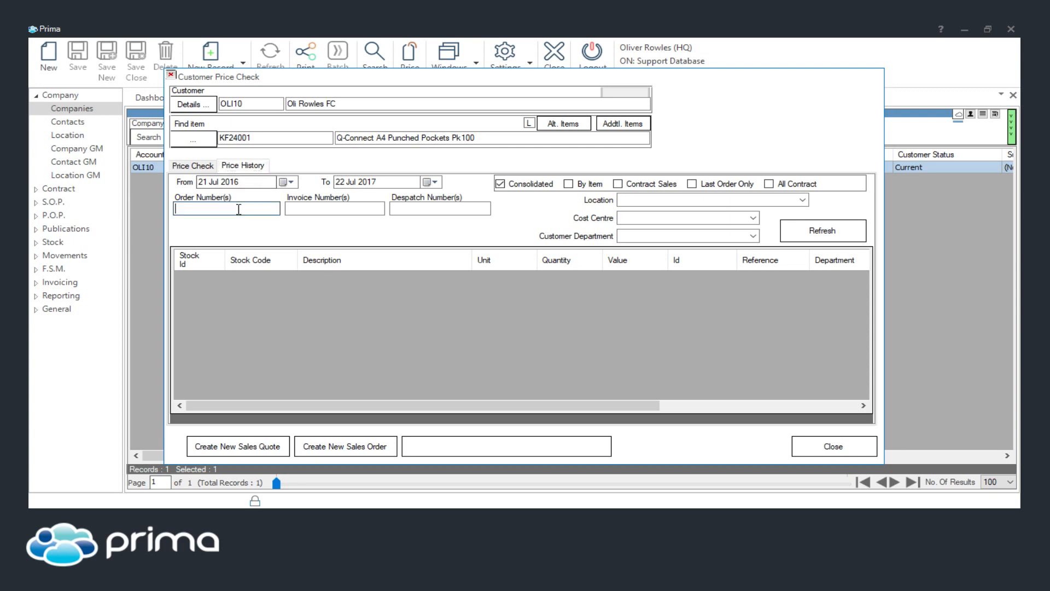
click(292, 182)
click(296, 286)
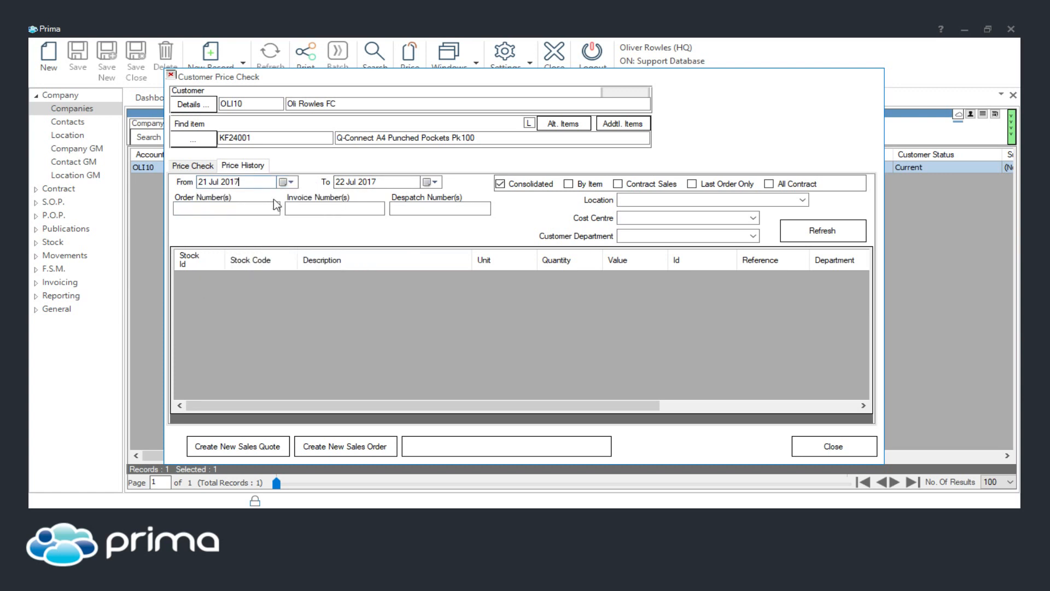
click(290, 182)
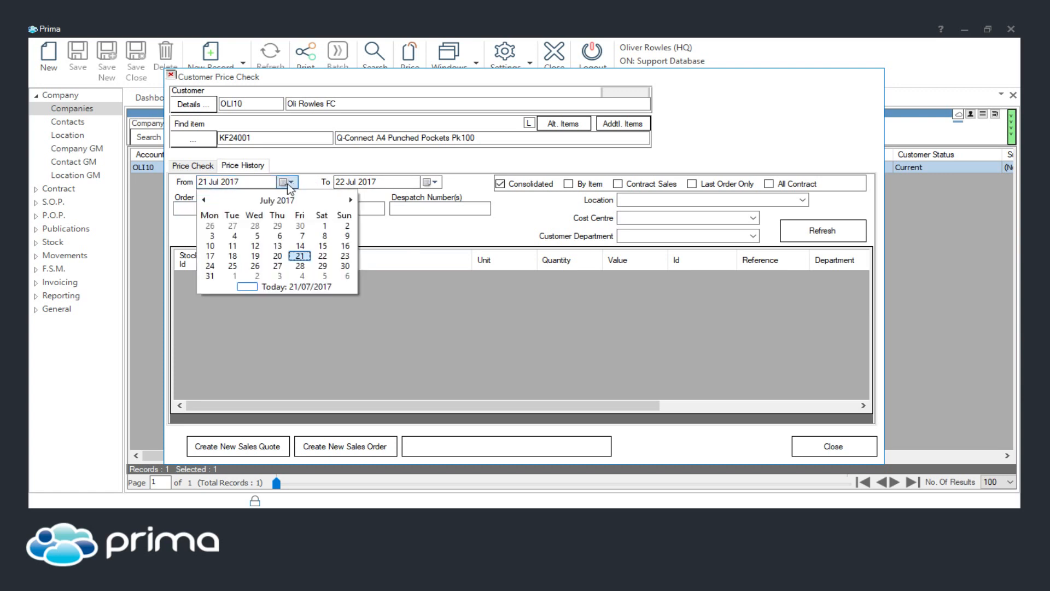
click(326, 226)
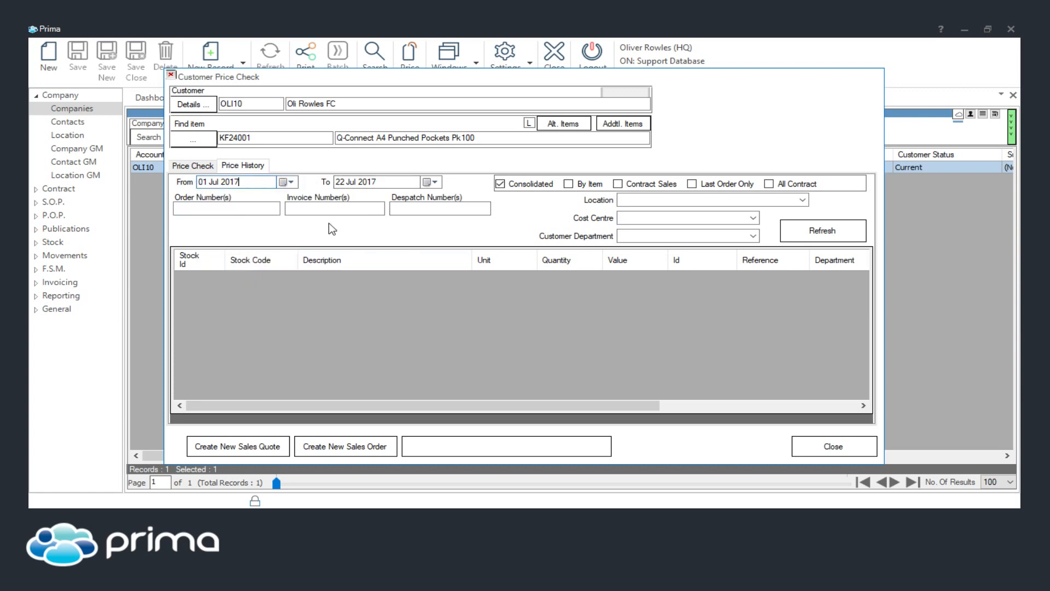
click(569, 184)
click(835, 229)
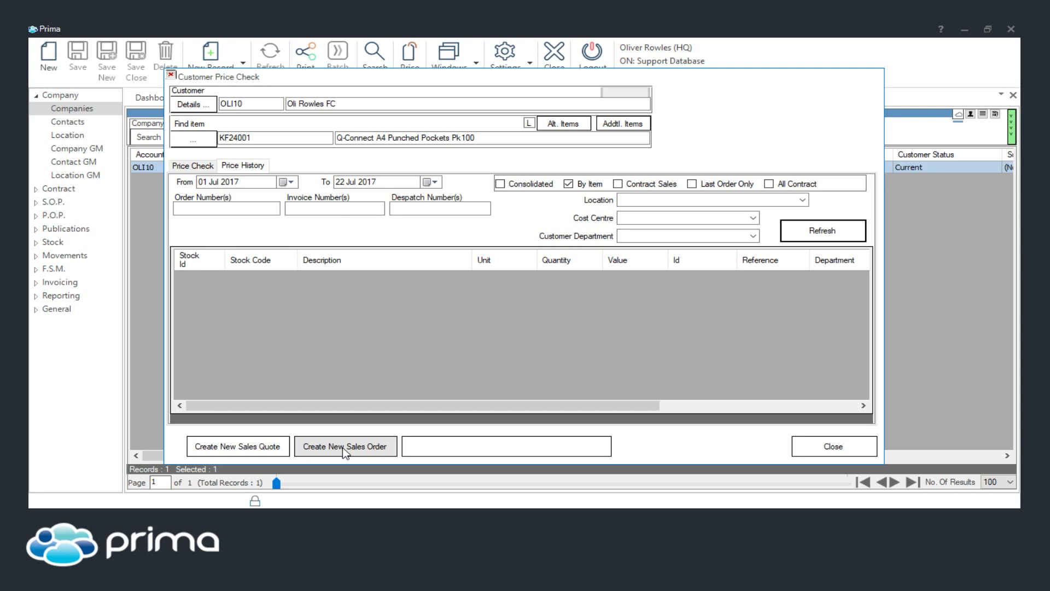
click(832, 446)
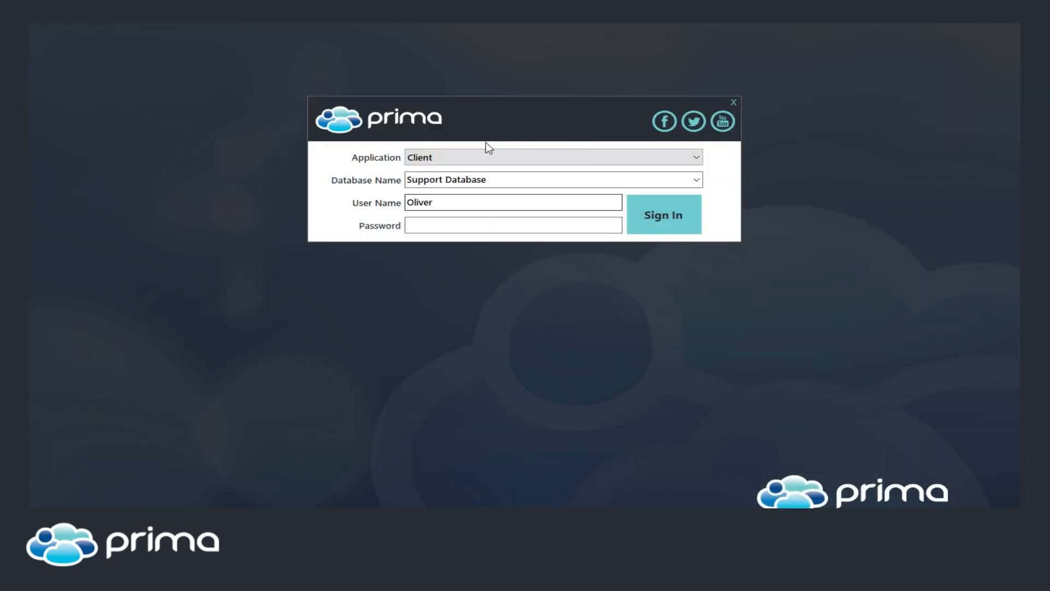
Sign in to the Administration application on the Support Database, dismissing the logon error
click(475, 157)
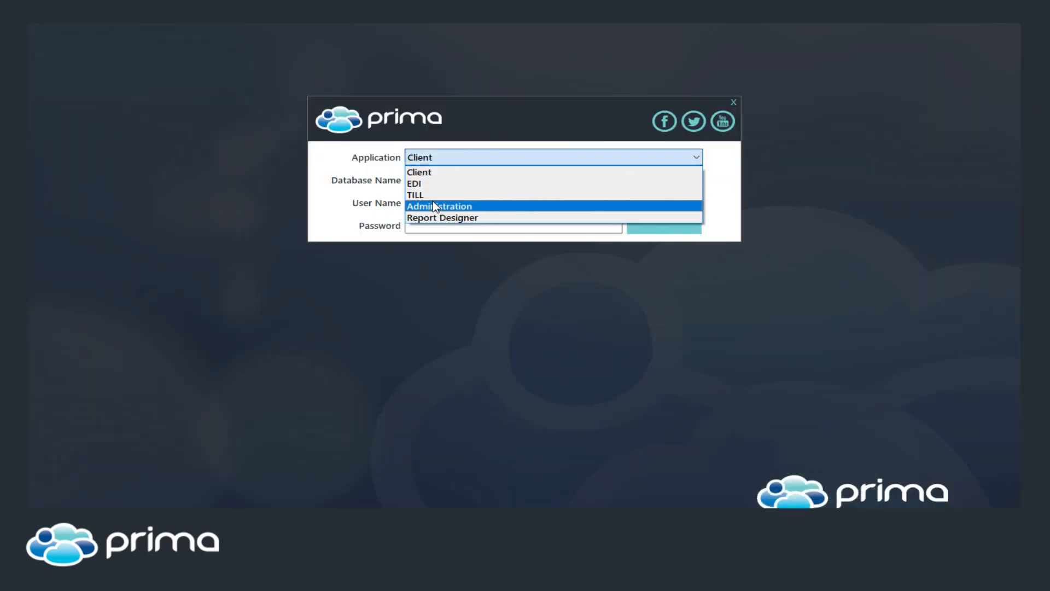
click(433, 206)
click(673, 217)
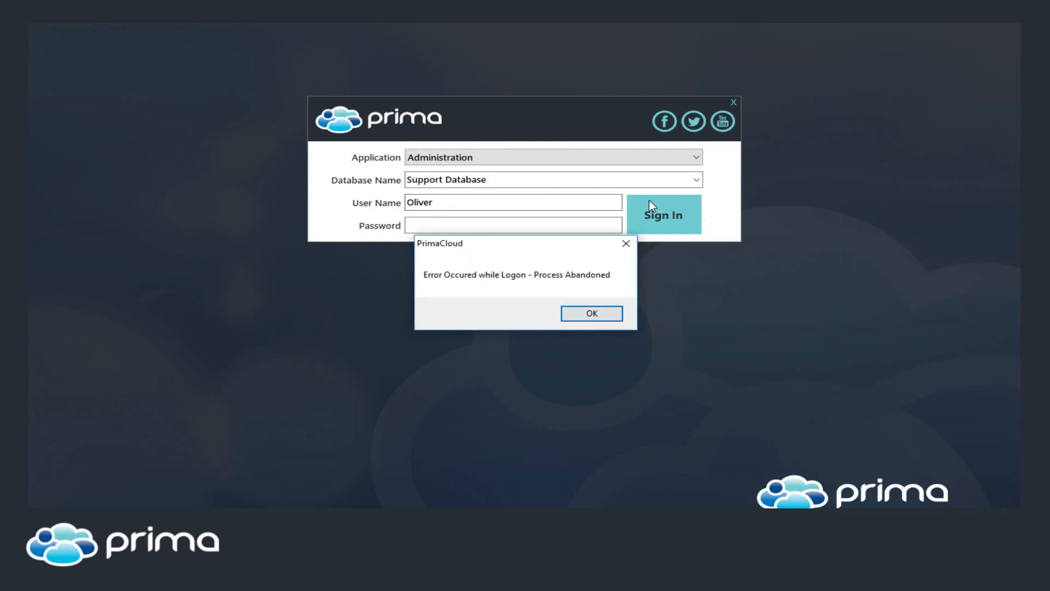
click(597, 313)
click(733, 102)
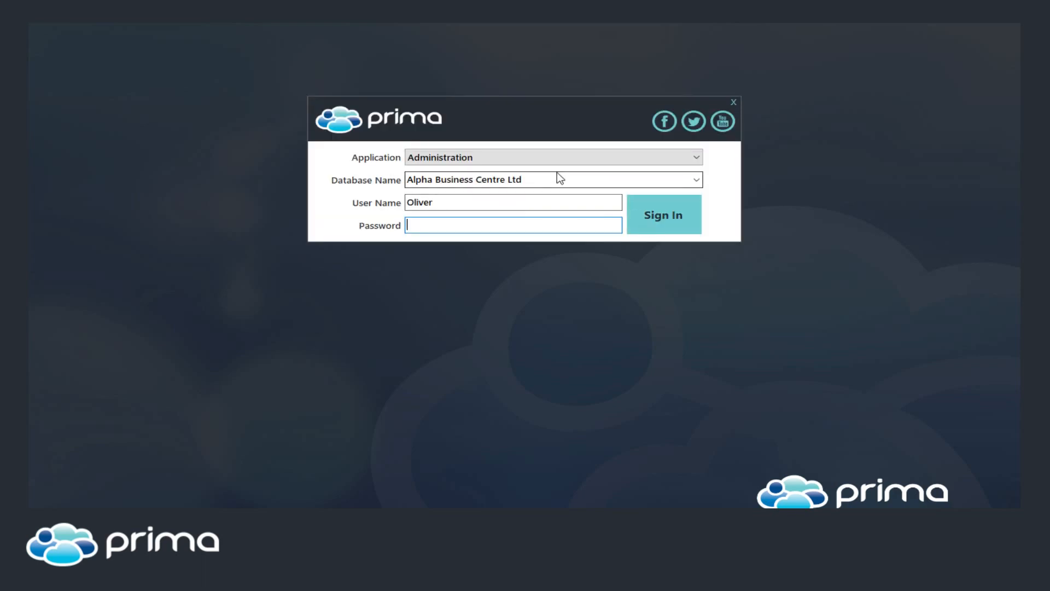
click(554, 174)
text(Support Database)
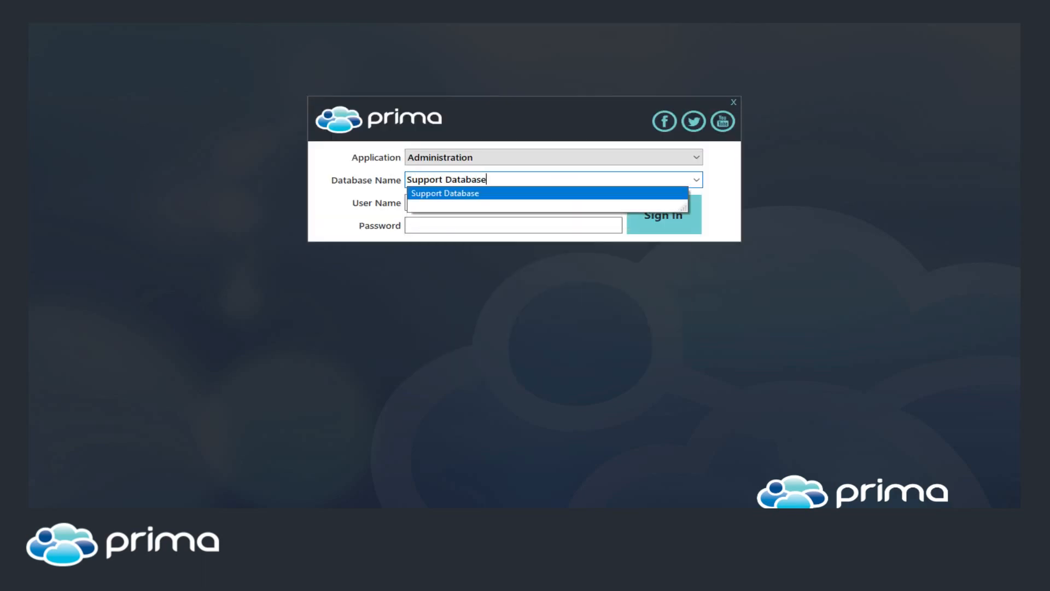
key(Tab)
key(Tab)
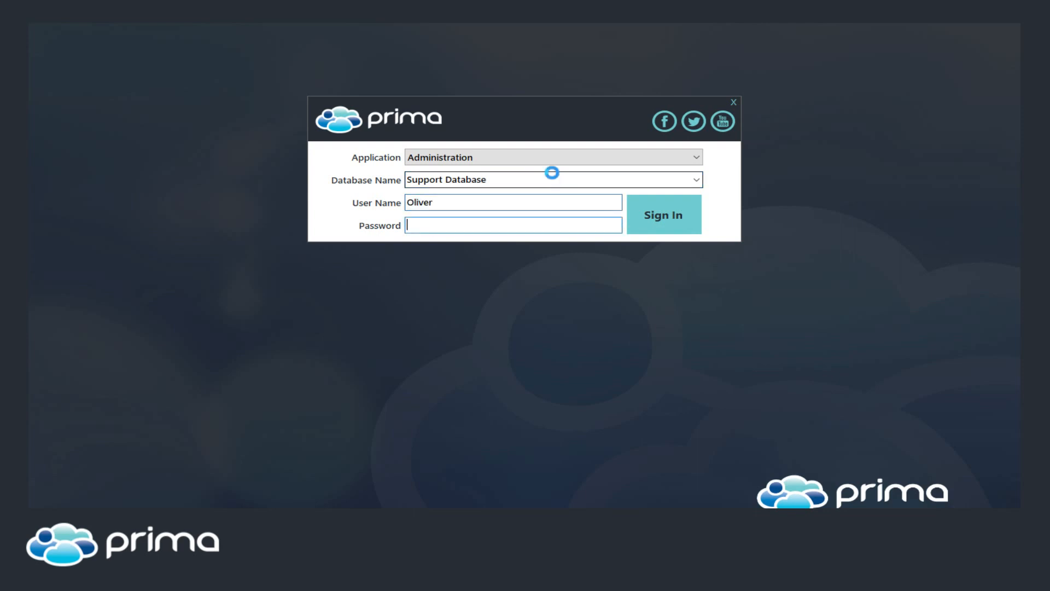
key(Return)
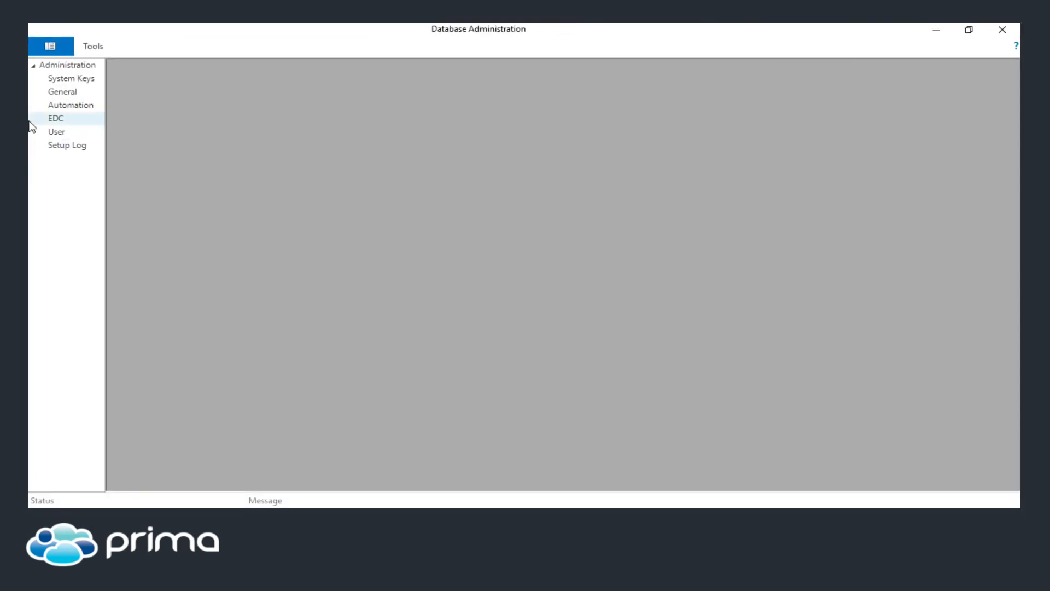
Open the Voucher Codes list in General administration and start a new voucher code
click(64, 90)
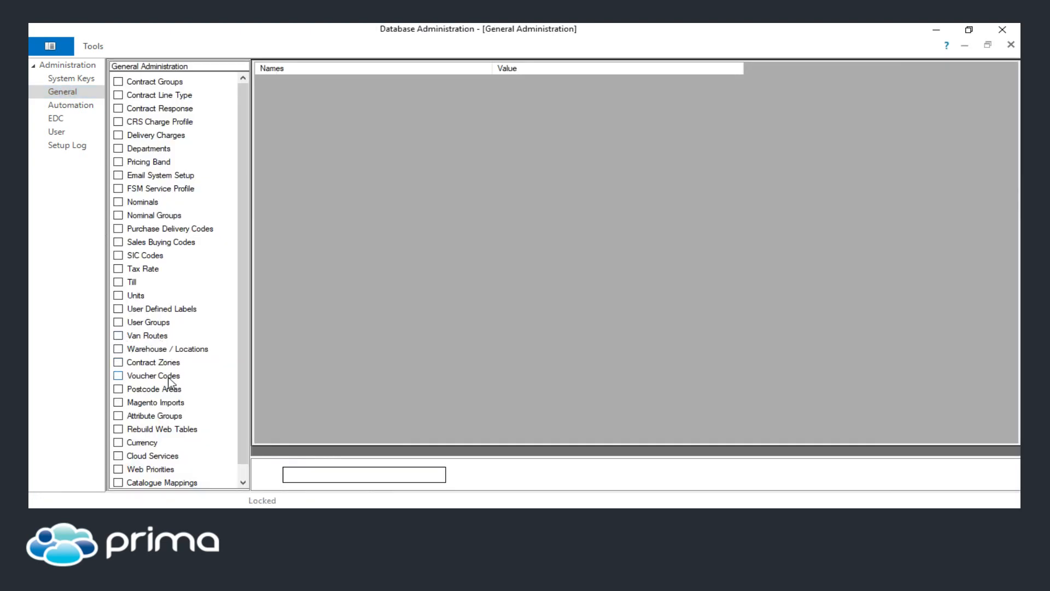
click(118, 376)
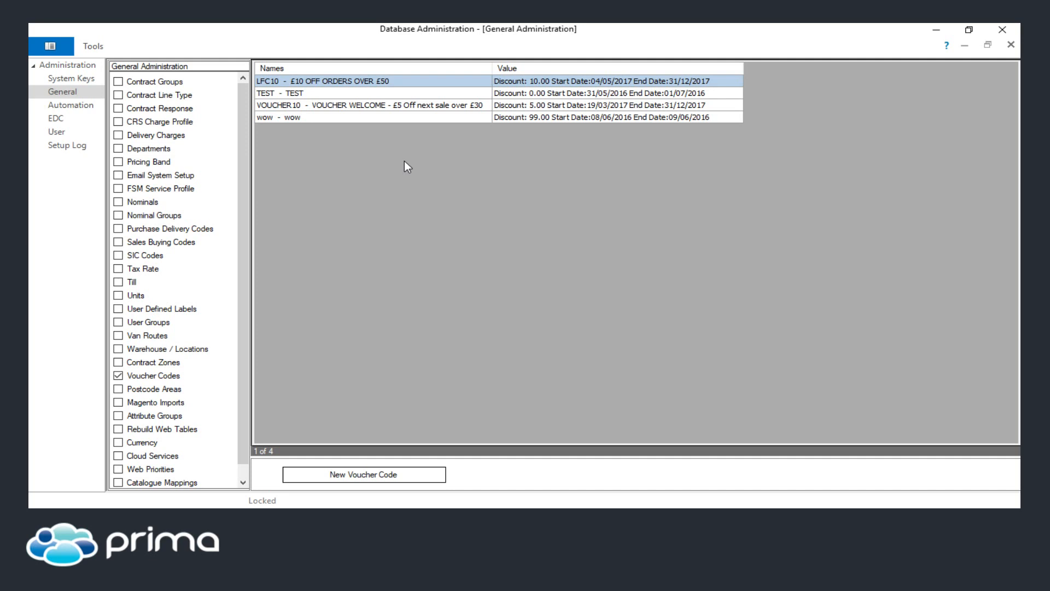
click(381, 473)
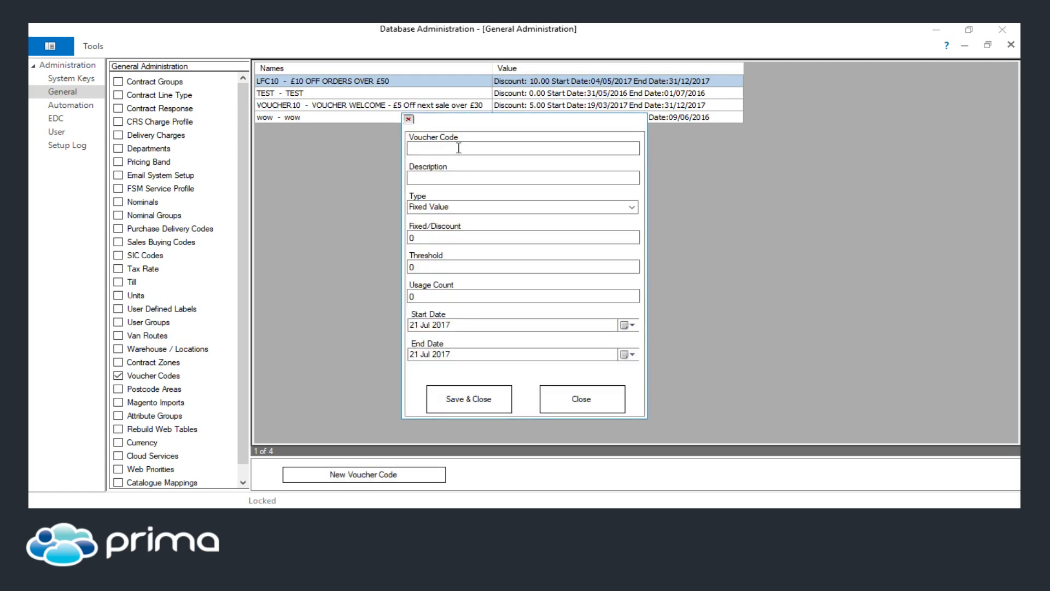
Examine the new voucher code's fields and Type options, then close the form without saving
click(455, 176)
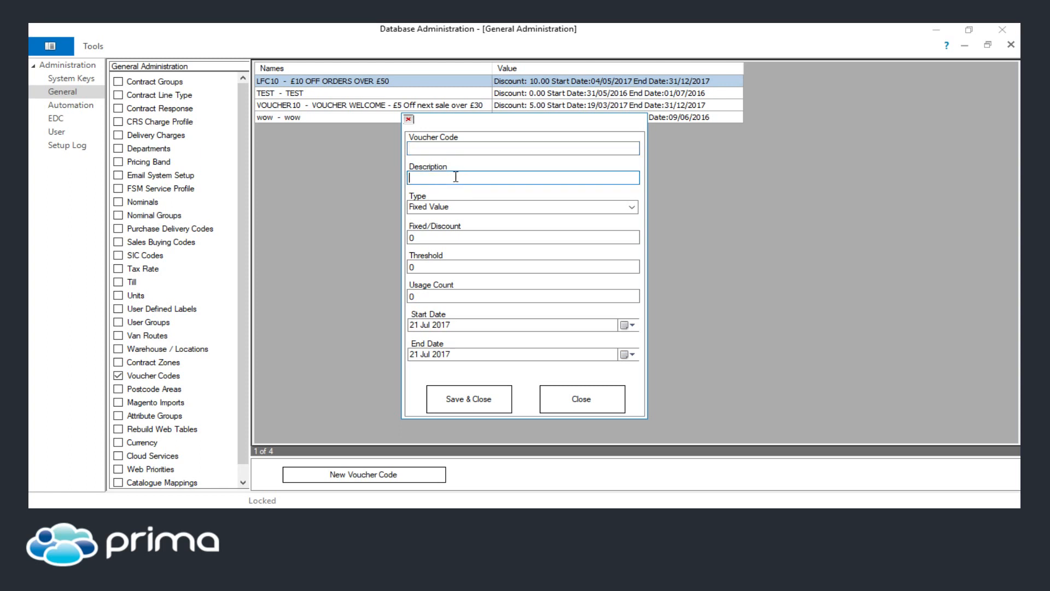
click(452, 148)
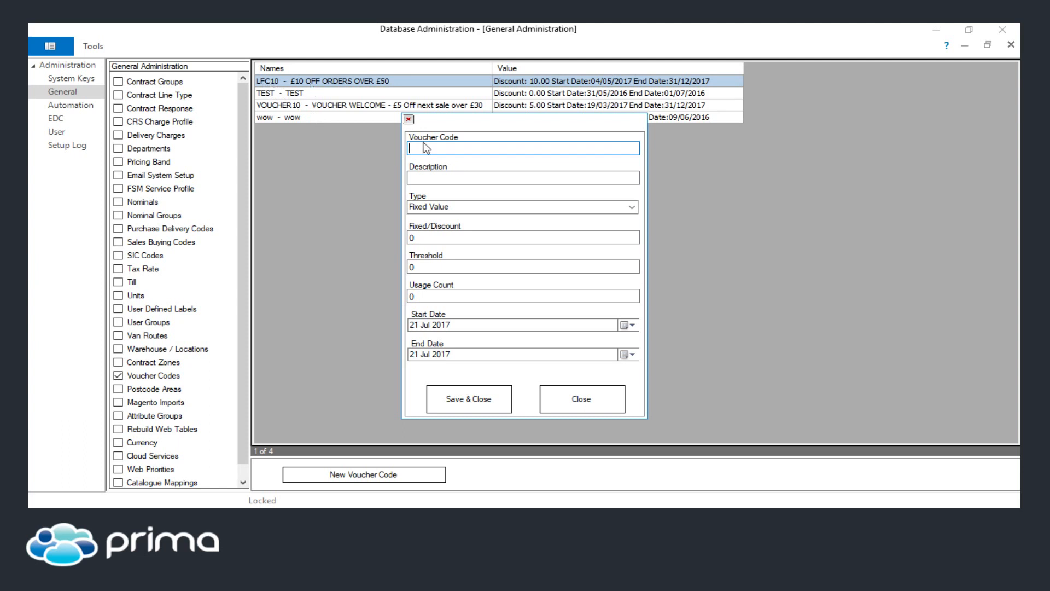
click(437, 178)
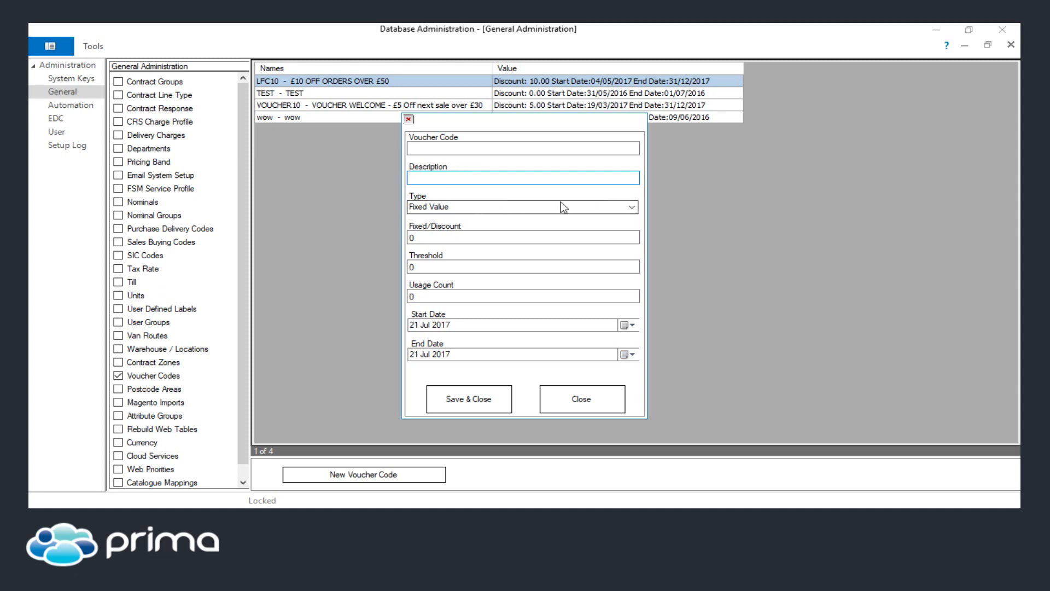
click(632, 207)
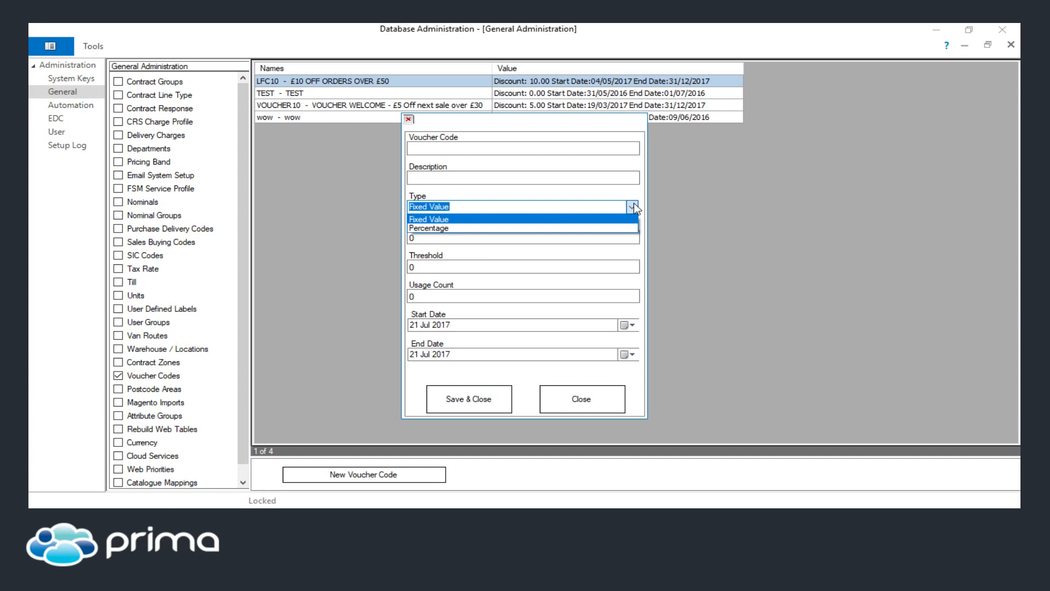
click(635, 202)
click(493, 238)
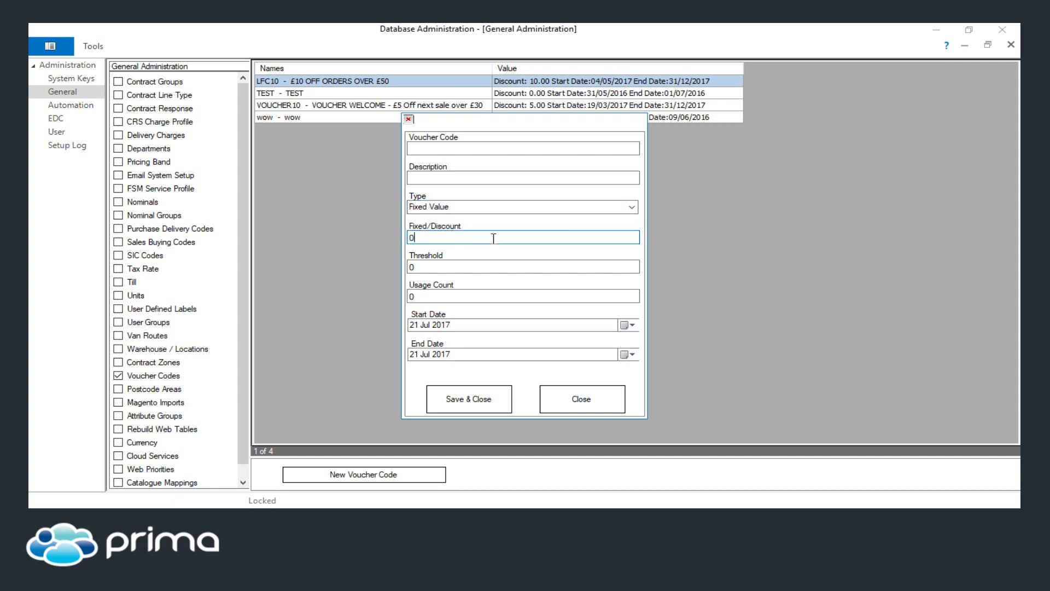
click(447, 269)
click(441, 295)
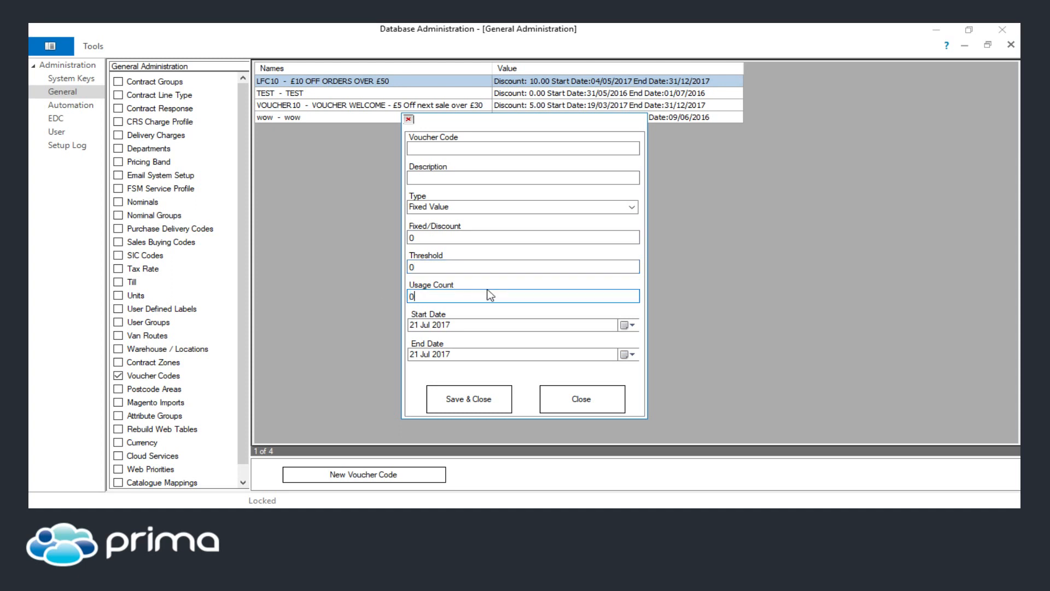
click(431, 268)
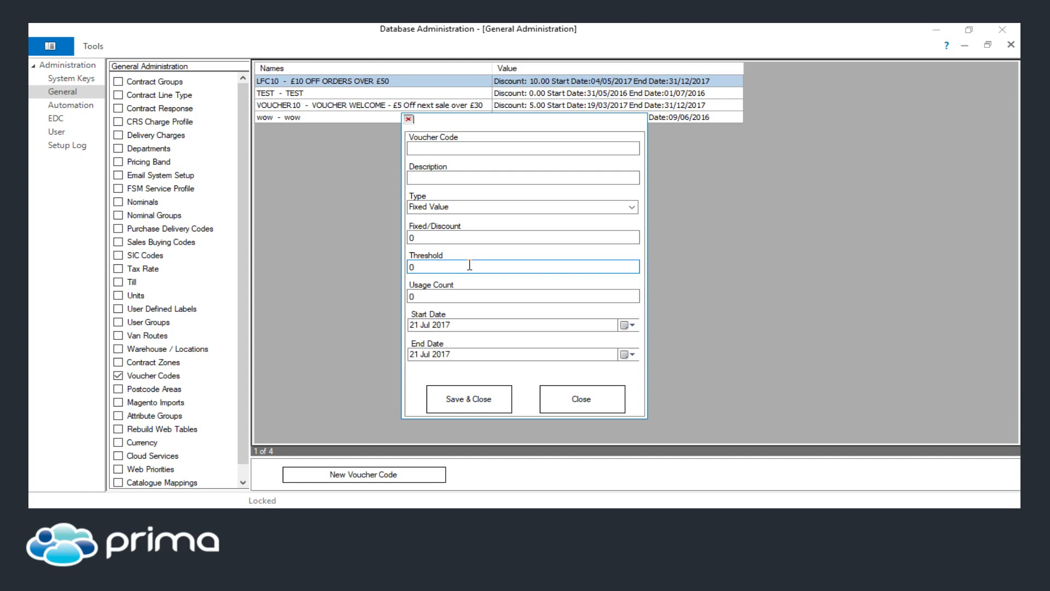
click(455, 299)
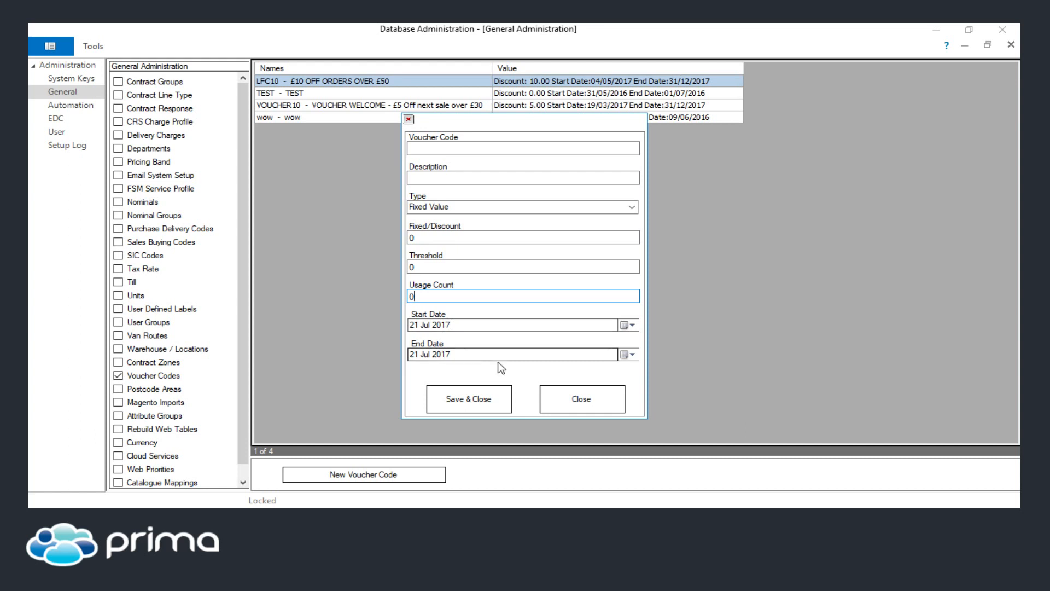
click(584, 398)
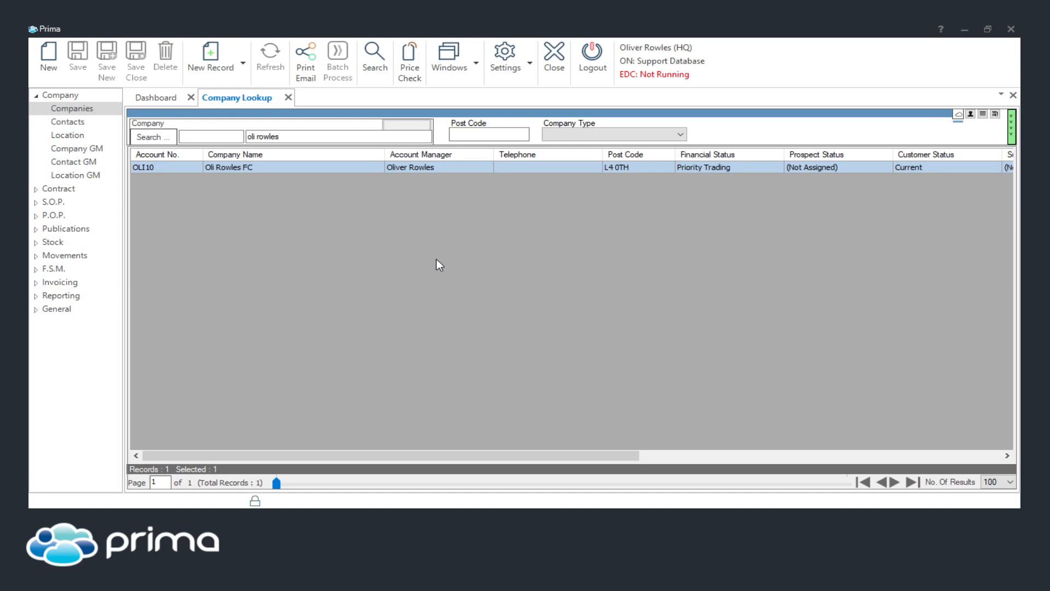
Open the reports lookup, list Analysis-format reports, and open the Sales Analysis report
click(39, 281)
click(37, 270)
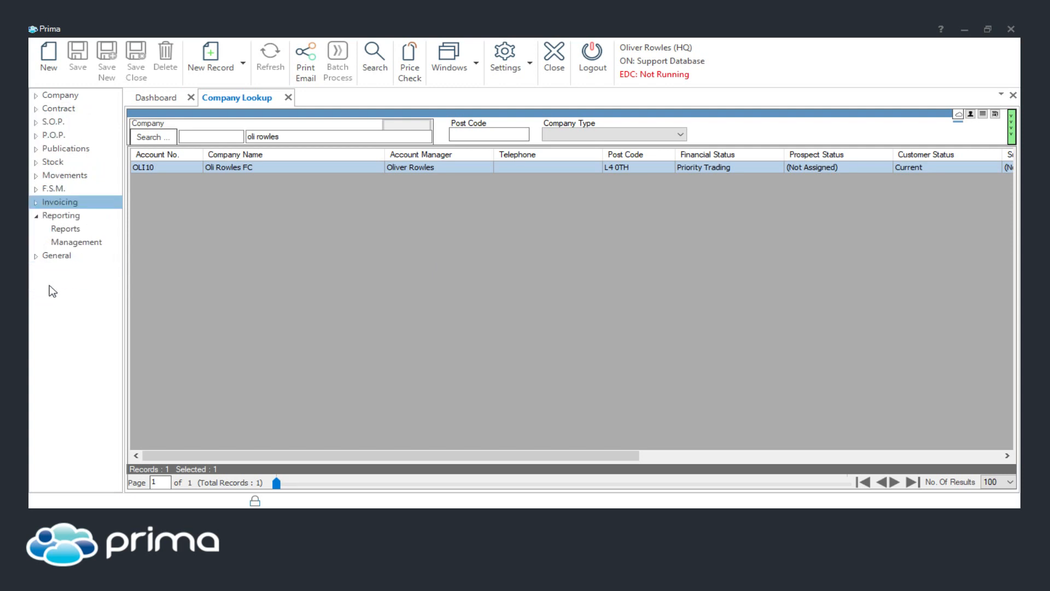
click(66, 229)
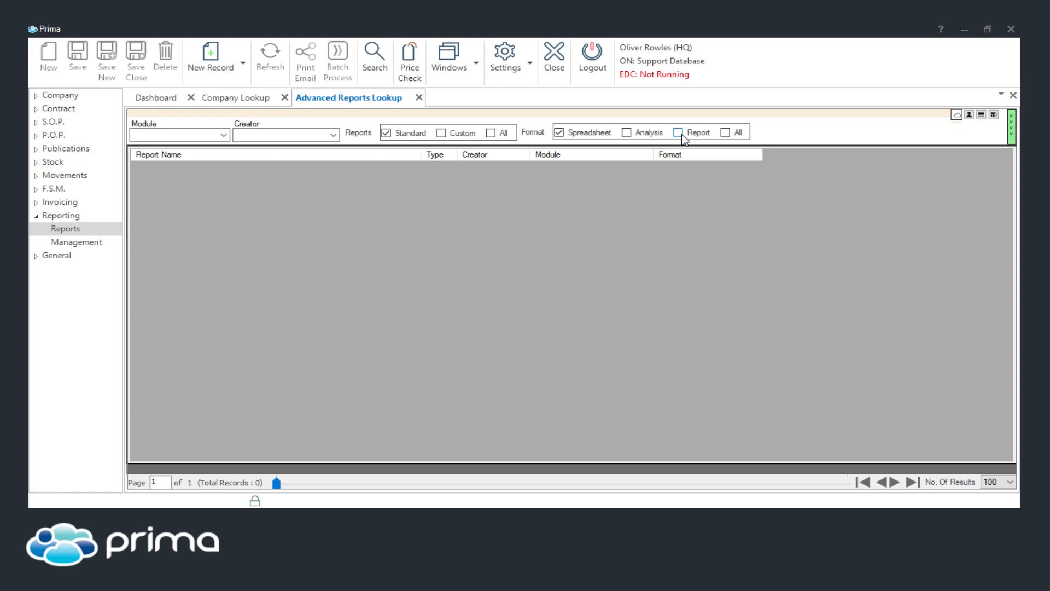
click(629, 133)
click(382, 52)
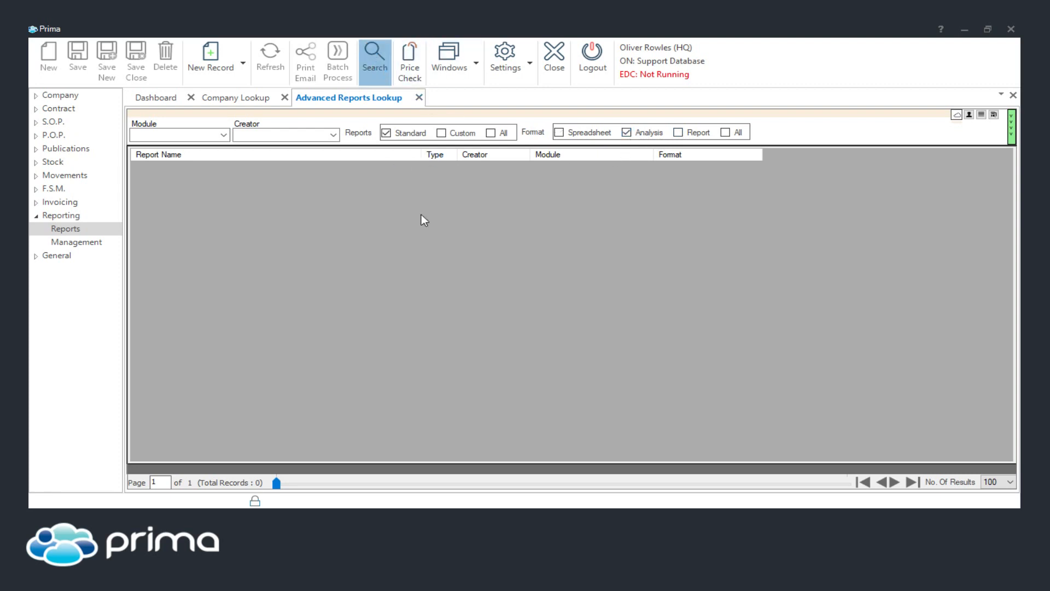
click(167, 205)
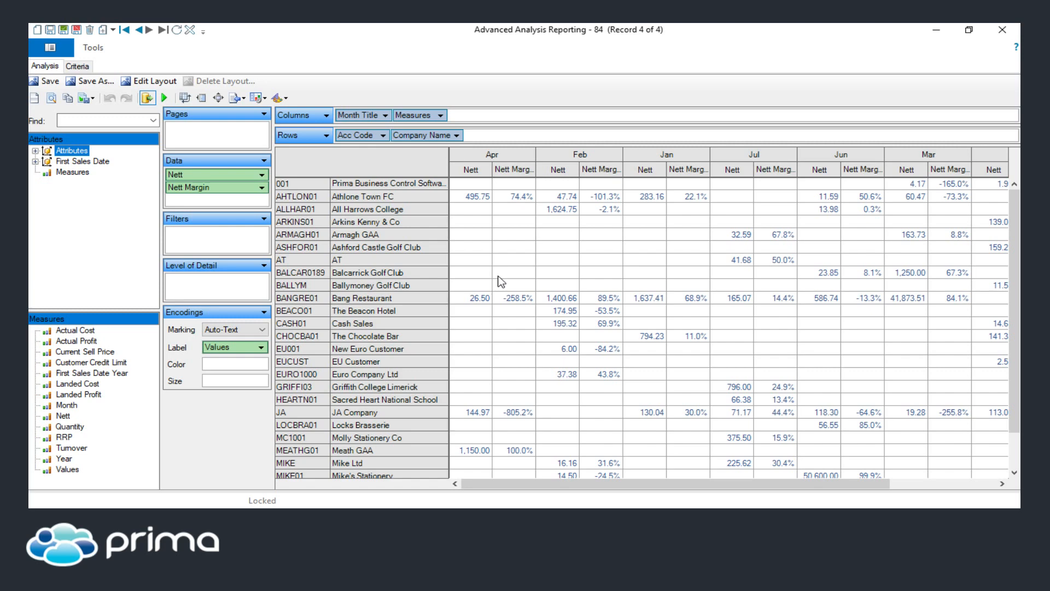
Expand the report attributes and switch off auto query
click(35, 150)
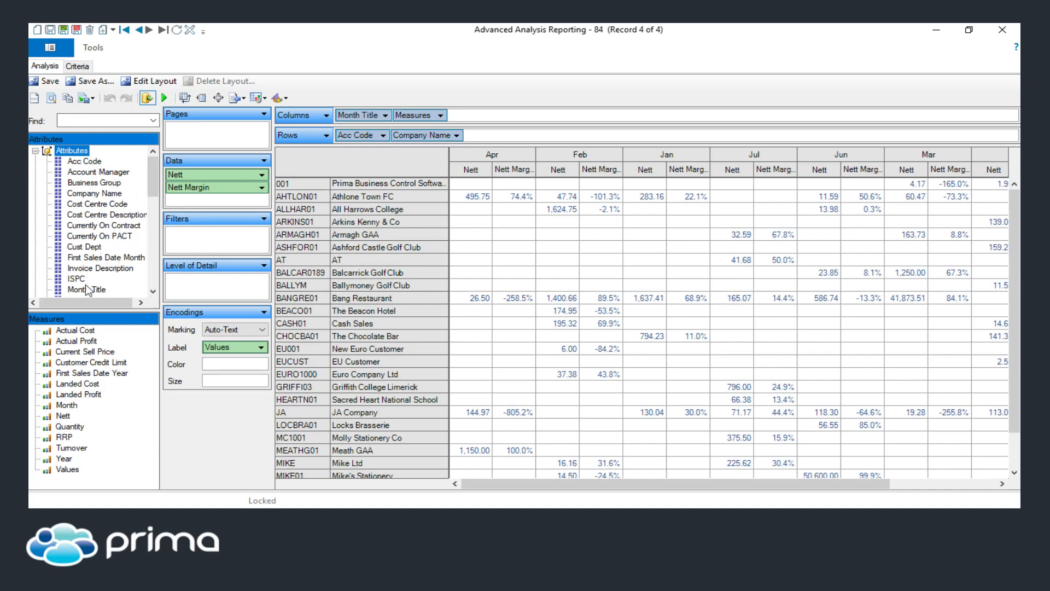
drag(149, 192, 150, 270)
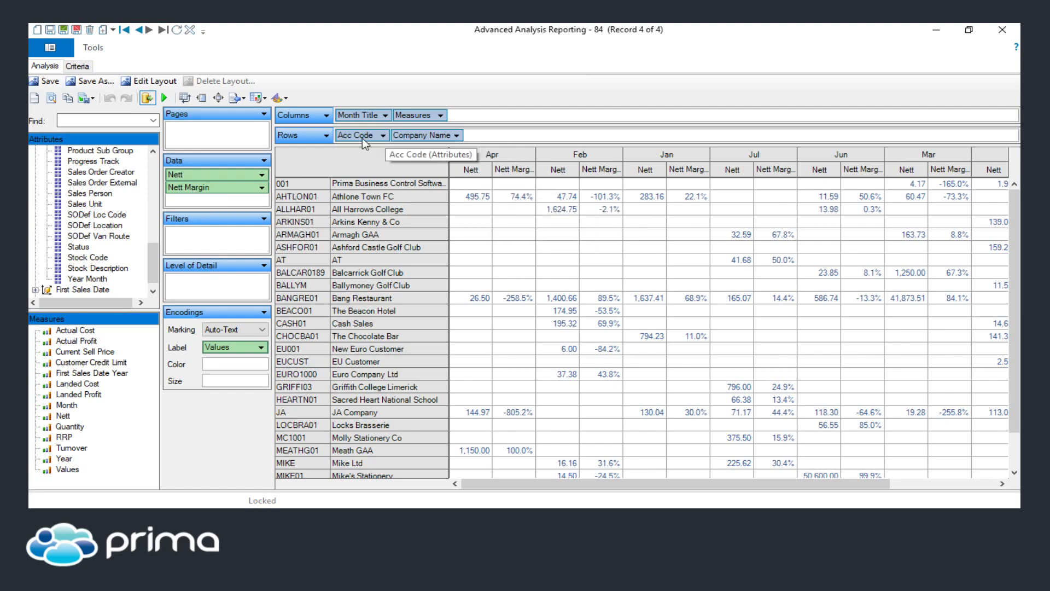
click(147, 99)
Rebuild the analysis with Stock Code added to rows and Quantity replacing the Nett measures, rerun it, and close
click(86, 258)
drag(108, 258, 487, 136)
drag(215, 188, 160, 454)
drag(214, 176, 140, 435)
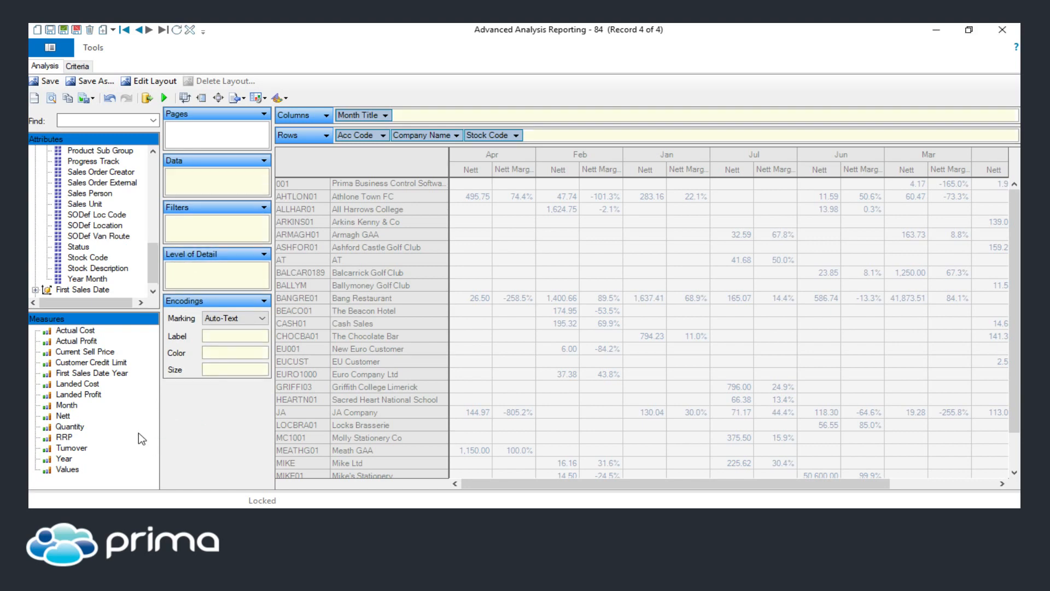
drag(69, 429, 210, 176)
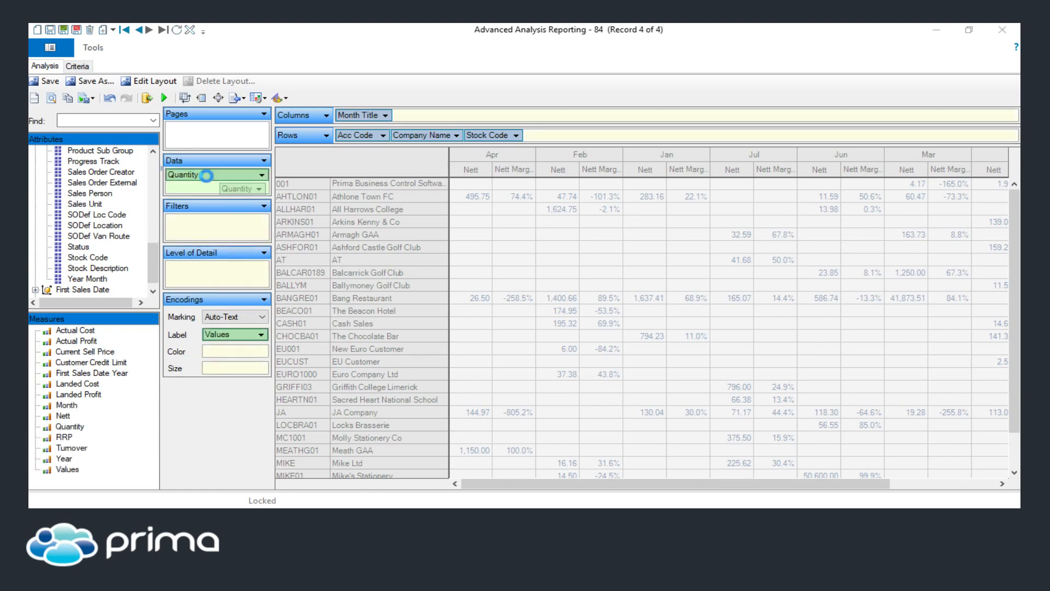
click(147, 98)
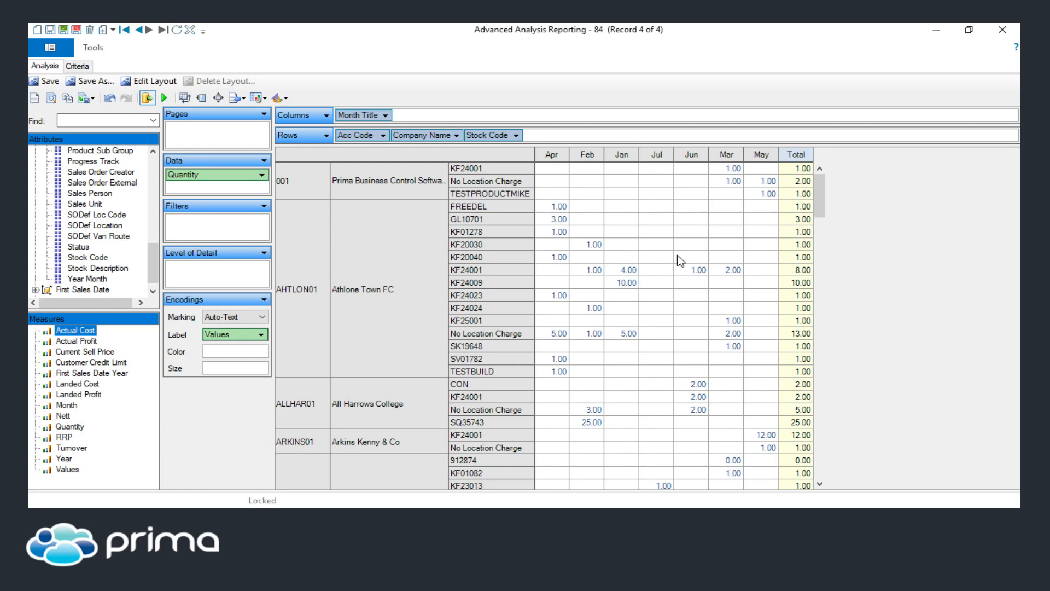
click(1002, 29)
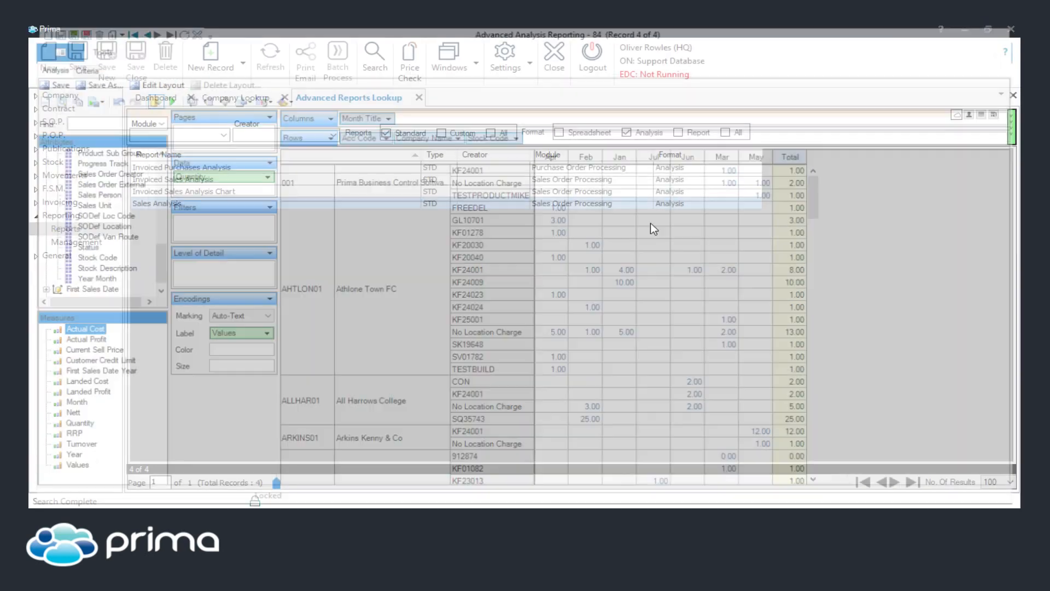